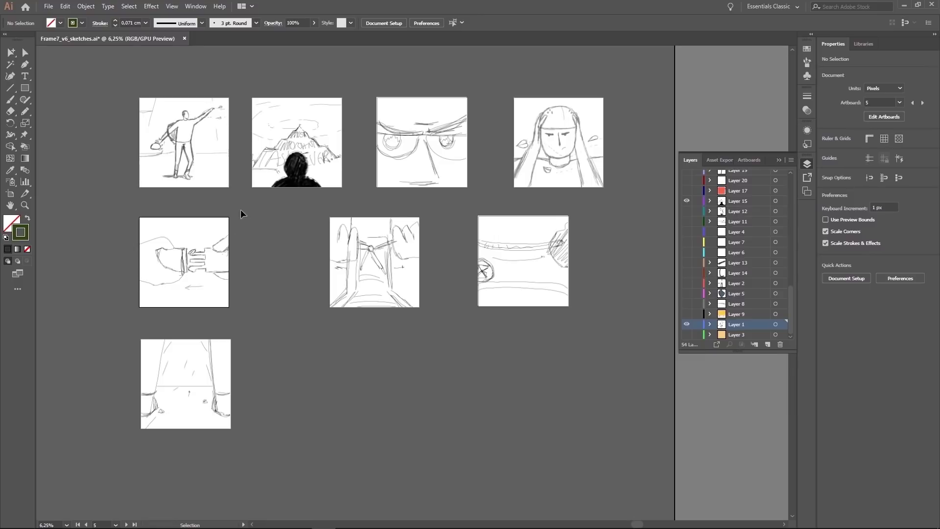
# Step: Show the hidden colour artwork layers from Layer 12 down to Layer 9 over the first frame's sketch
pyautogui.hotkey('ctrl', '+')
pyautogui.hotkey('ctrl', '+')
pyautogui.hotkey('ctrl', '+')
pyautogui.press('space')
pyautogui.moveTo(240, 189); pyautogui.dragTo(380, 330)
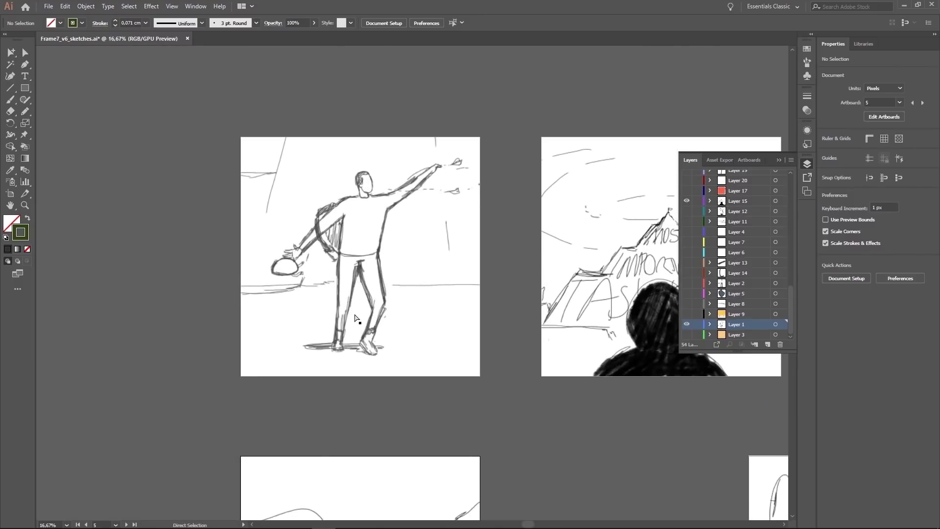
pyautogui.hotkey('ctrl', '+')
pyautogui.moveTo(406, 187); pyautogui.dragTo(471, 216)
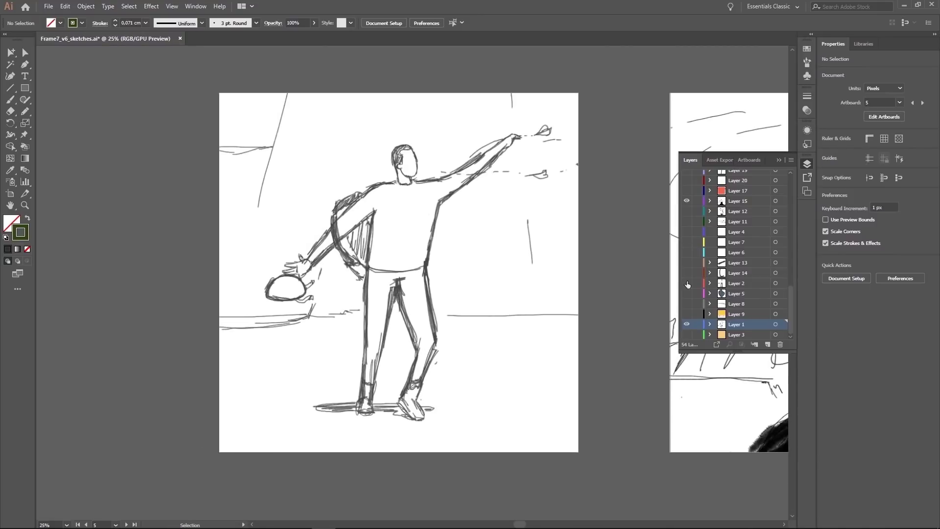
pyautogui.moveTo(685, 262); pyautogui.dragTo(687, 212)
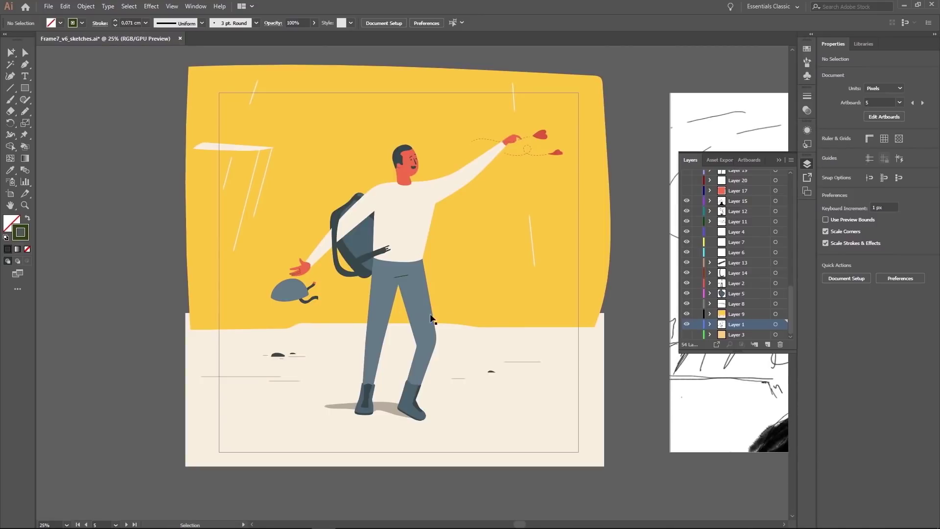
pyautogui.moveTo(622, 378); pyautogui.dragTo(293, 242)
pyautogui.moveTo(269, 121); pyautogui.dragTo(273, 131)
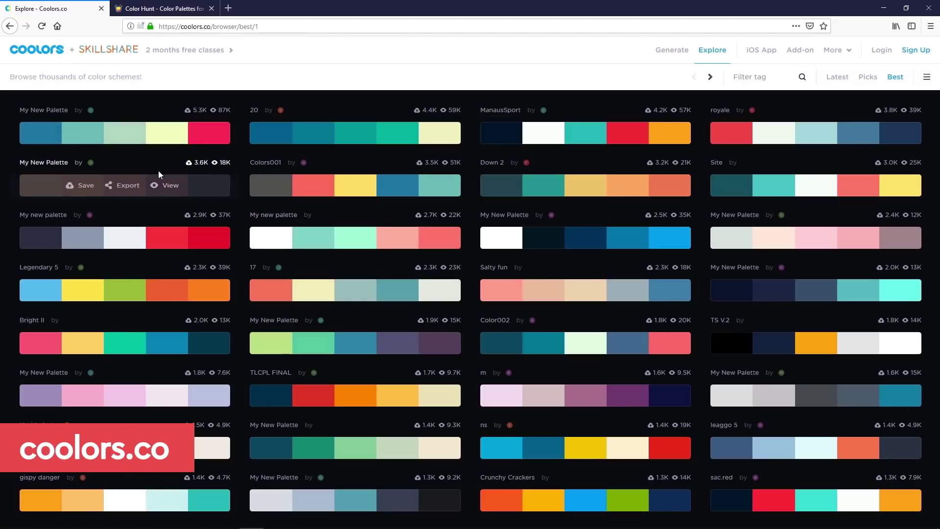
# Step: Switch to the Color Hunt palette page in the browser to look at colour schemes
pyautogui.click(158, 11)
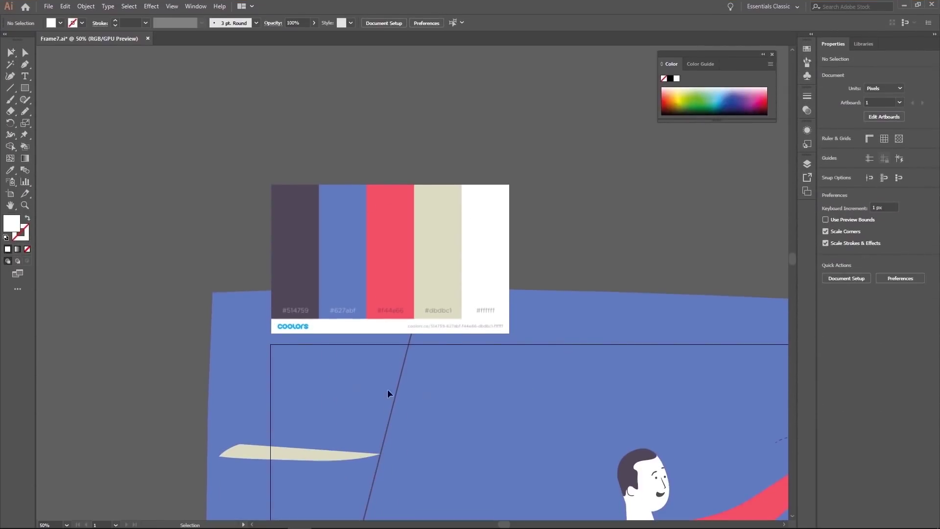
# Step: Select all the hiker artwork in Frame7.ai and open Recolor Artwork with its active colours on the editing wheel
pyautogui.hotkey('ctrl', '-')
pyautogui.moveTo(510, 398); pyautogui.dragTo(401, 228)
pyautogui.hotkey('ctrl', '-')
pyautogui.moveTo(417, 347); pyautogui.dragTo(394, 275)
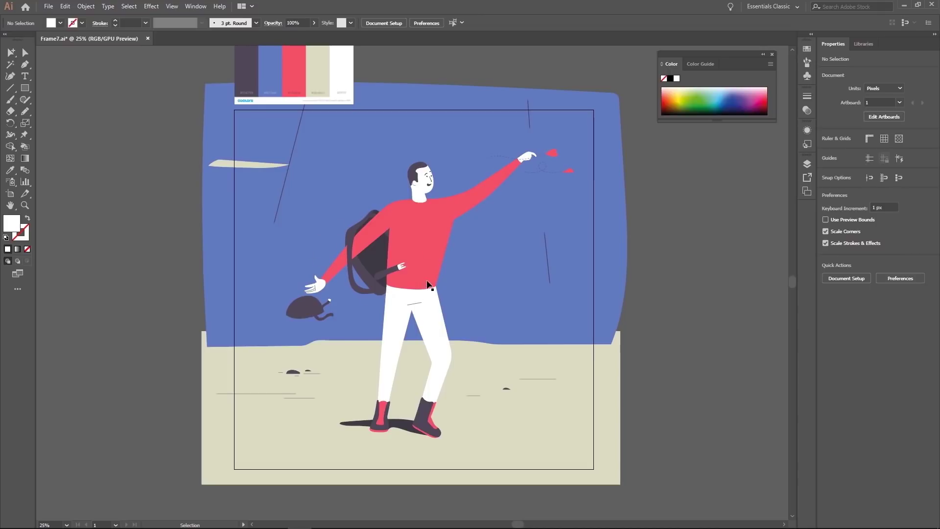
pyautogui.moveTo(402, 281); pyautogui.dragTo(381, 270)
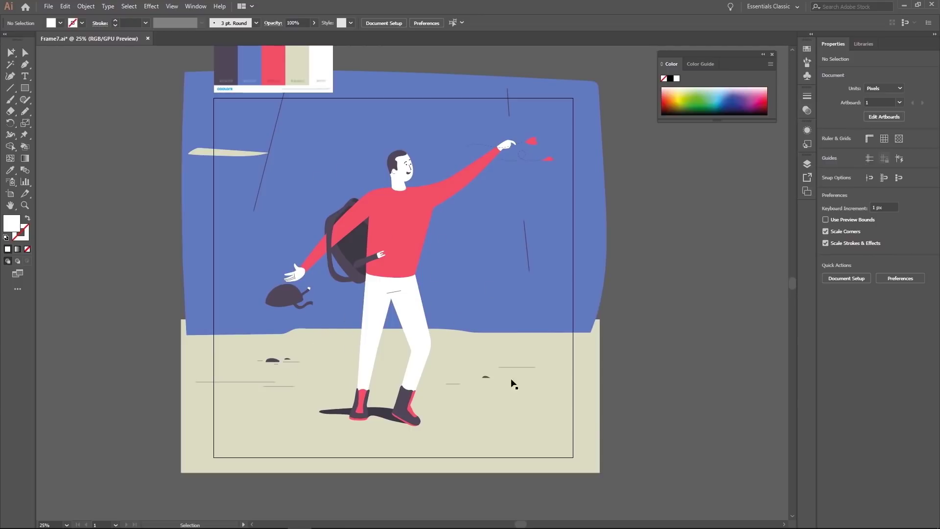
pyautogui.moveTo(625, 426); pyautogui.dragTo(141, 107)
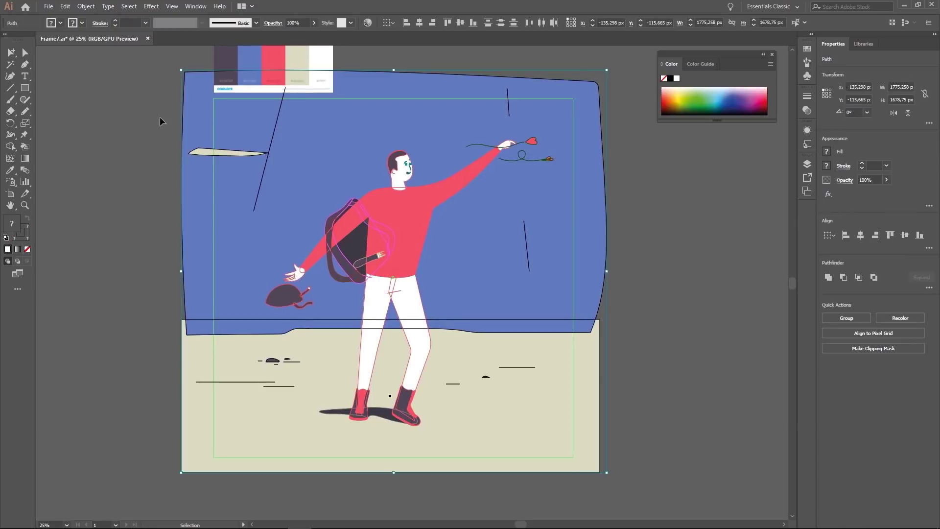
pyautogui.click(369, 24)
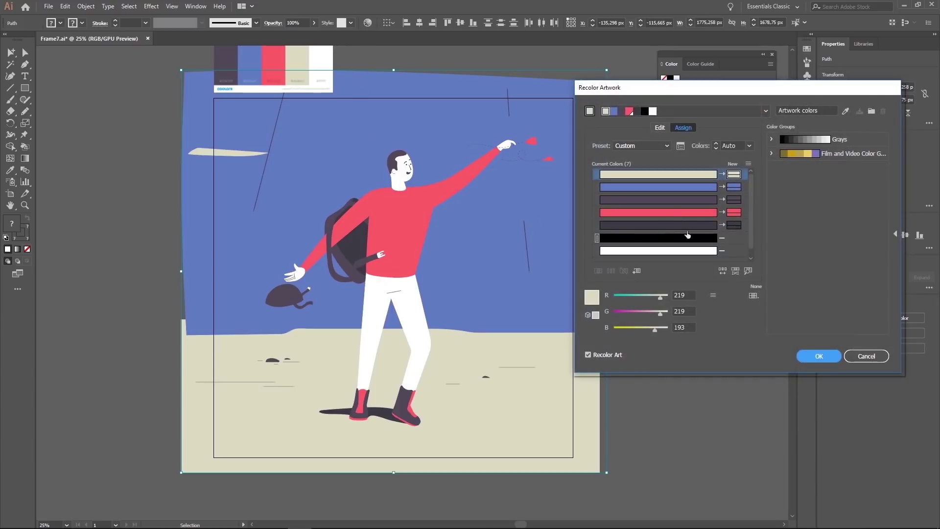
pyautogui.click(660, 129)
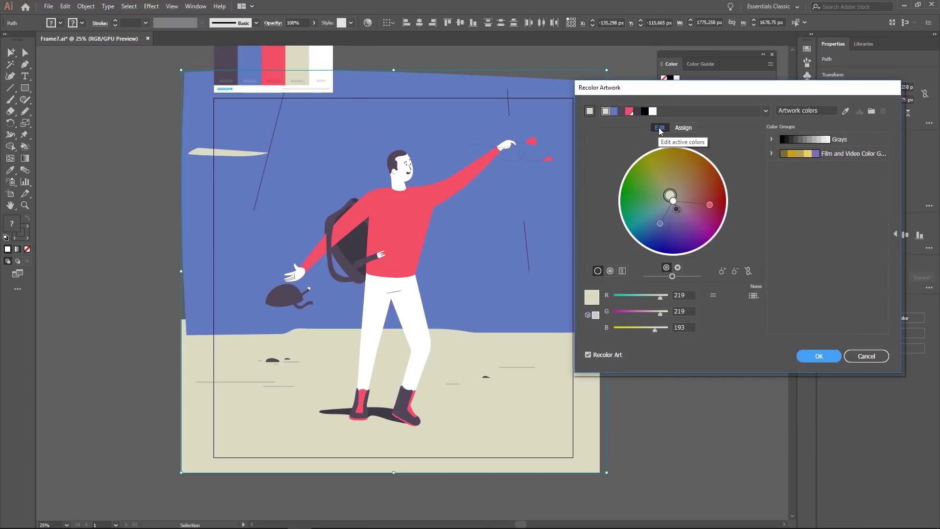
# Step: Try rotating the linked harmony colours to an orange sweater and purple sky, and restore the artwork's original colours
pyautogui.click(748, 271)
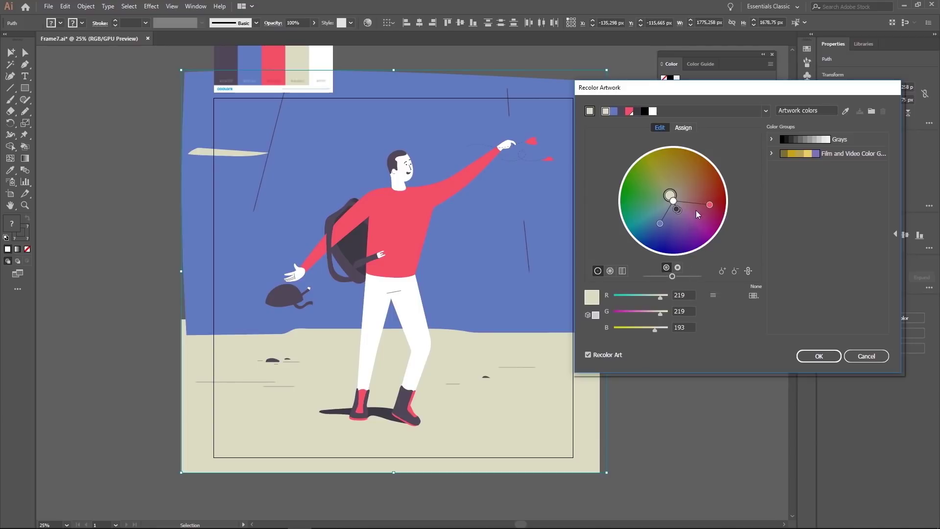
pyautogui.moveTo(711, 204)
pyautogui.mouseDown()
pyautogui.moveTo(686, 229)
pyautogui.moveTo(661, 234)
pyautogui.moveTo(637, 206)
pyautogui.moveTo(659, 166)
pyautogui.moveTo(696, 175)
pyautogui.mouseUp()
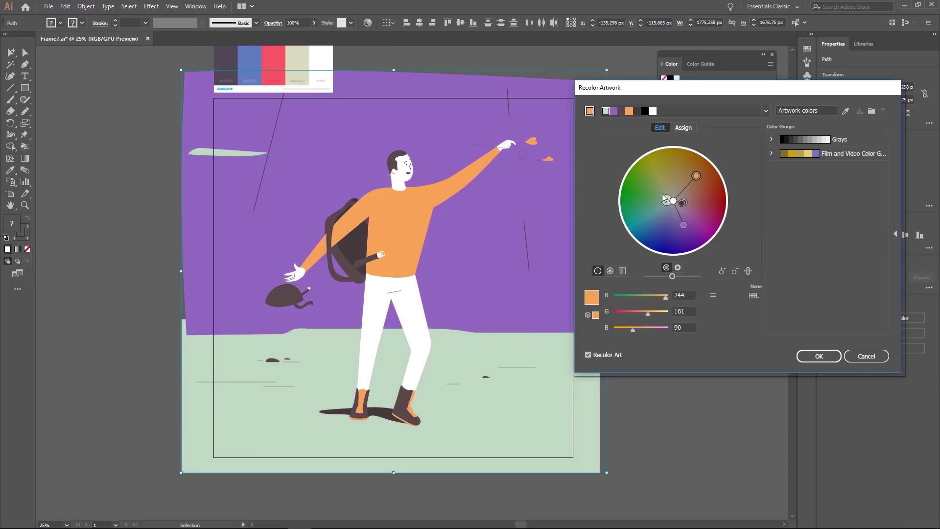
pyautogui.click(846, 110)
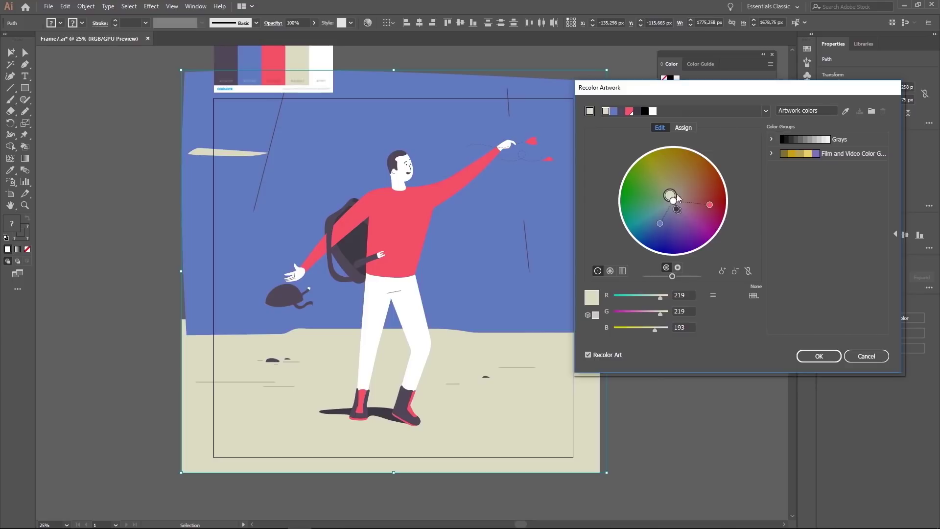
# Step: Try recolouring the sweater orange and, with harmony unlinked, the sky muted red, and reset the colours for another variation
pyautogui.moveTo(709, 204); pyautogui.dragTo(688, 172)
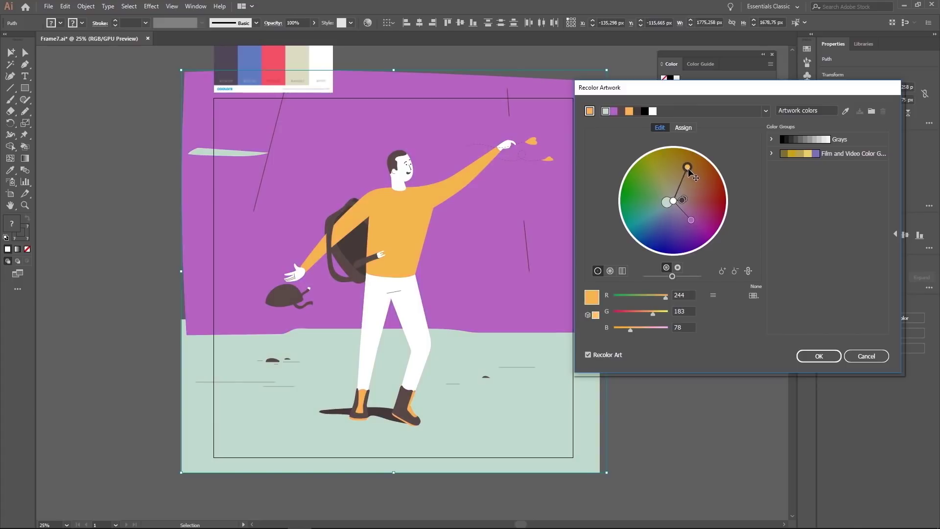
pyautogui.click(748, 271)
pyautogui.moveTo(691, 220)
pyautogui.mouseDown()
pyautogui.moveTo(682, 225)
pyautogui.moveTo(698, 208)
pyautogui.moveTo(682, 213)
pyautogui.moveTo(698, 202)
pyautogui.mouseUp()
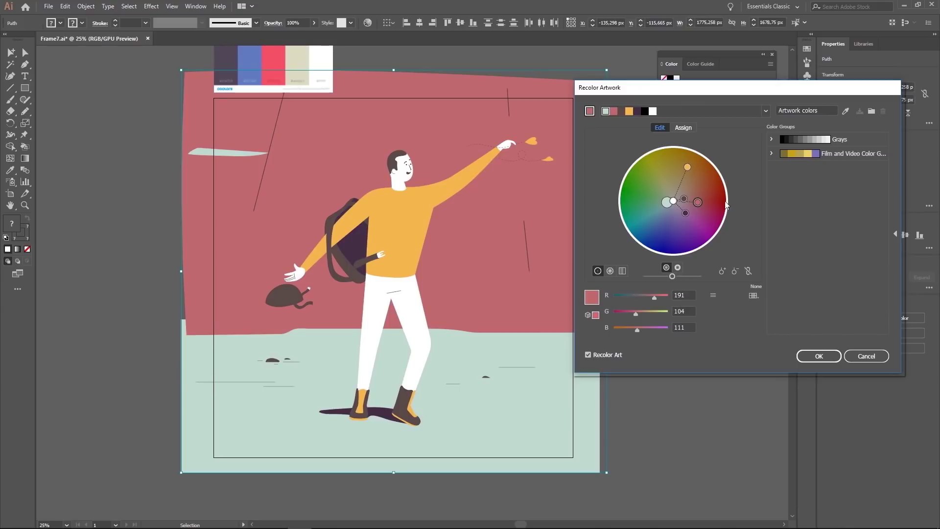
pyautogui.click(846, 113)
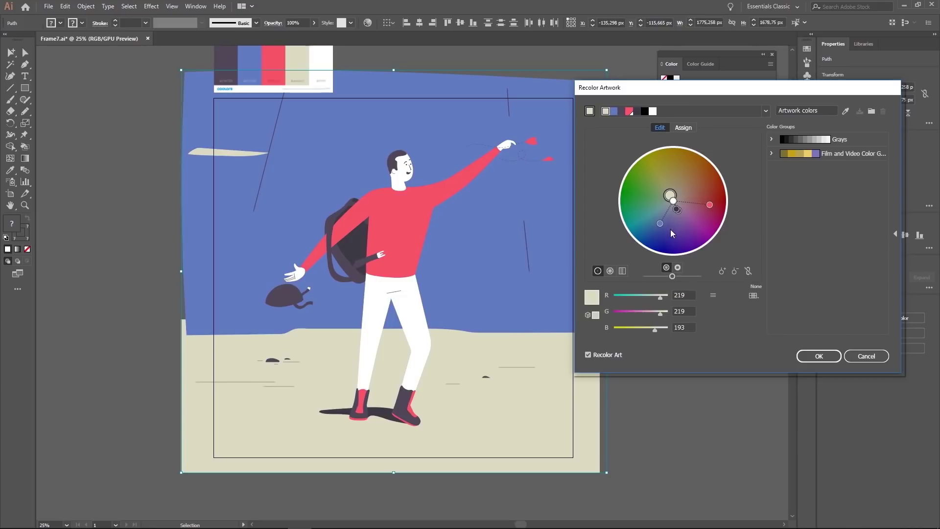
pyautogui.moveTo(710, 204); pyautogui.dragTo(702, 183)
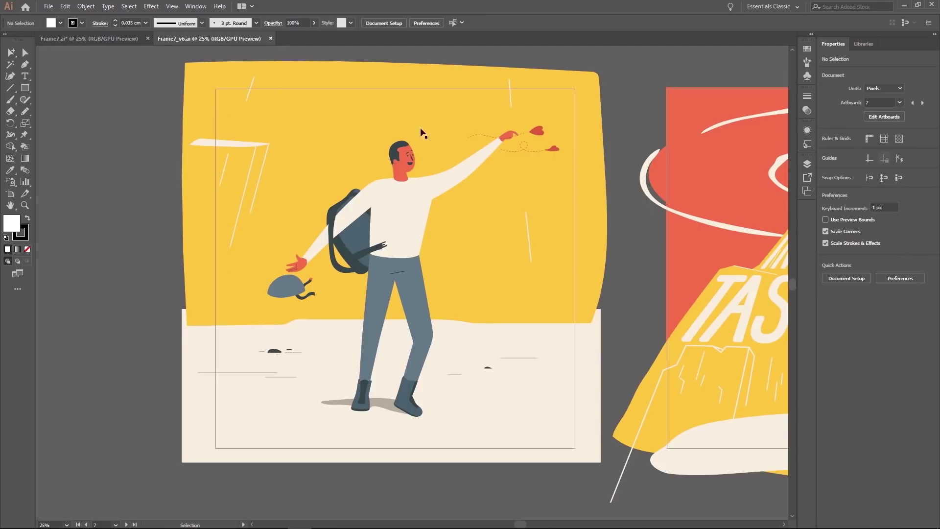
# Step: Select the helmet close-up frame's artwork in Frame7_v6.ai and switch to the EXPORT_Frame_07.ai document
pyautogui.scroll(-3, 454, 377)
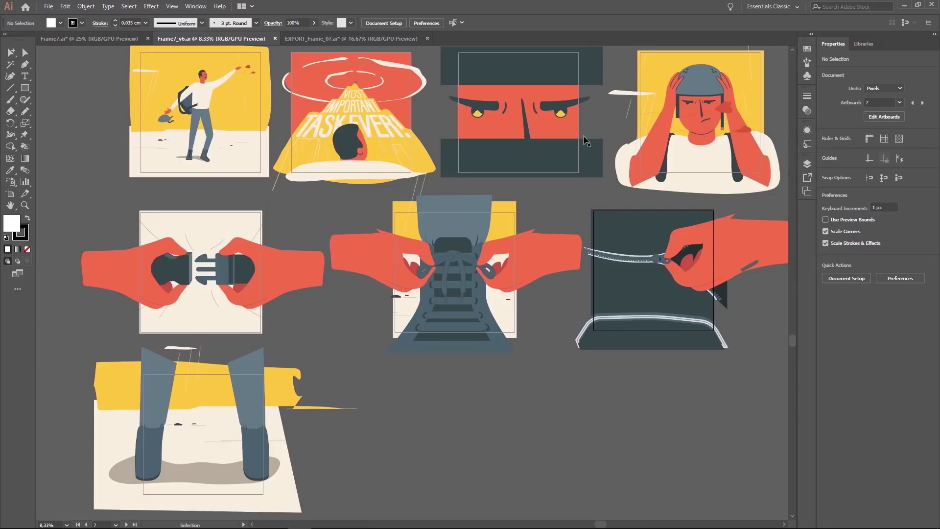
pyautogui.click(713, 142)
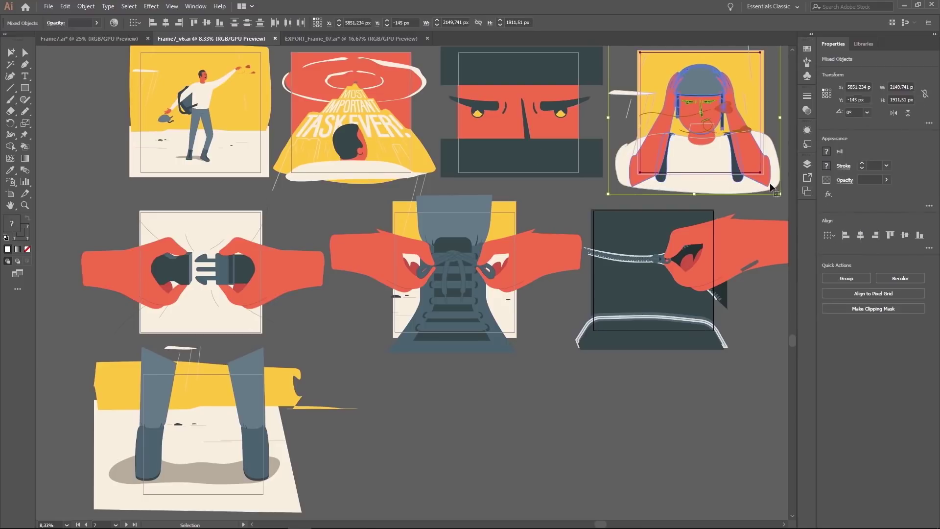
pyautogui.hotkey('ctrl', 'Tab')
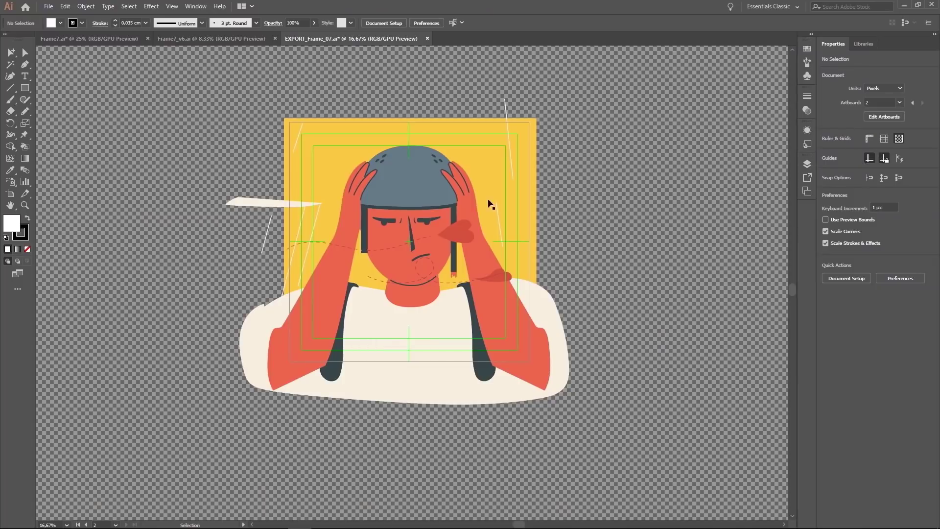
# Step: Toggle each layer above Layer 2 off and on to examine which part of the helmet illustration it holds
pyautogui.press('F7')
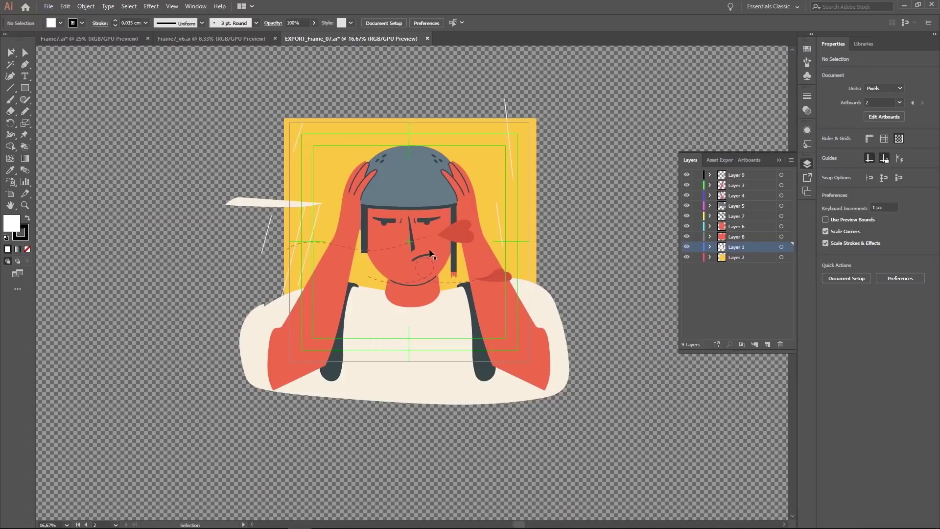
pyautogui.click(686, 247)
pyautogui.click(687, 246)
pyautogui.click(687, 237)
pyautogui.click(687, 236)
pyautogui.click(687, 227)
pyautogui.click(687, 225)
pyautogui.click(687, 216)
pyautogui.click(687, 216)
pyautogui.click(687, 196)
pyautogui.click(687, 196)
pyautogui.click(687, 185)
pyautogui.click(687, 185)
pyautogui.click(687, 205)
pyautogui.click(687, 205)
pyautogui.click(687, 216)
pyautogui.click(687, 216)
pyautogui.click(687, 227)
pyautogui.click(686, 226)
pyautogui.click(687, 237)
pyautogui.click(686, 236)
pyautogui.click(687, 246)
pyautogui.click(686, 247)
pyautogui.click(687, 175)
pyautogui.click(686, 175)
# Step: Return to Frame7_v6.ai and select the first frame's artwork and the boots frame's artwork in turn to examine them
pyautogui.hotkey('ctrl', 'shift', 'Tab')
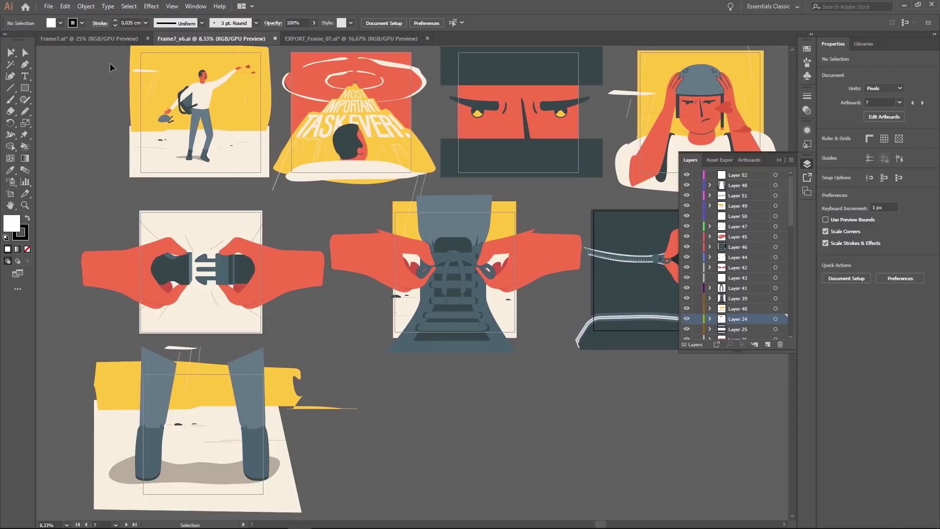
pyautogui.click(246, 126)
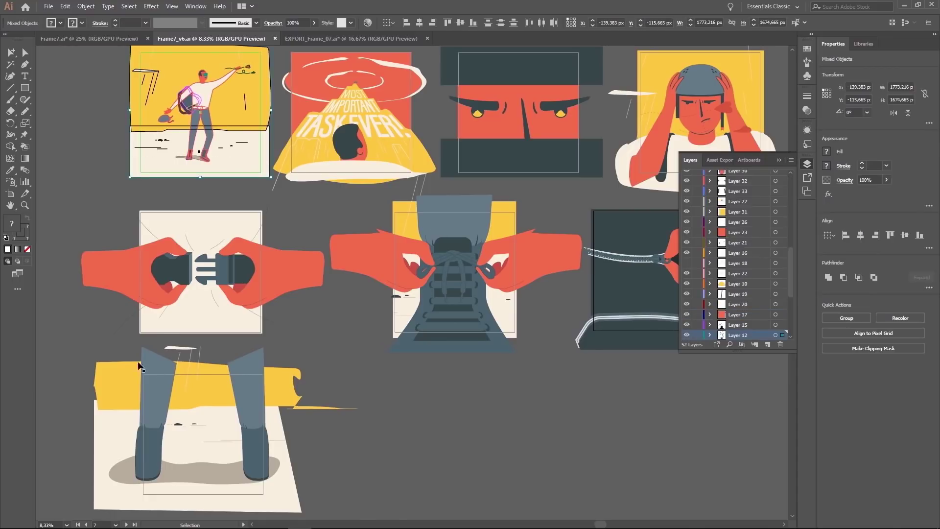
pyautogui.click(272, 425)
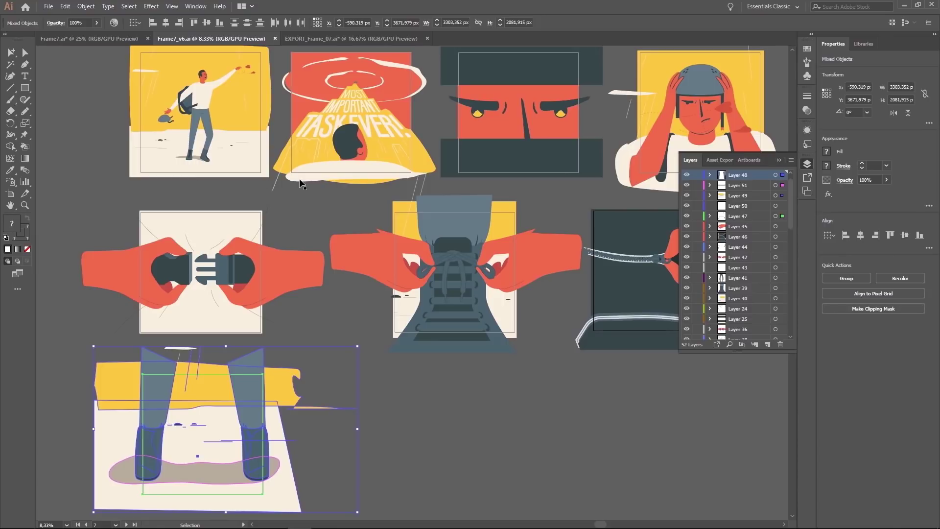
pyautogui.click(281, 229)
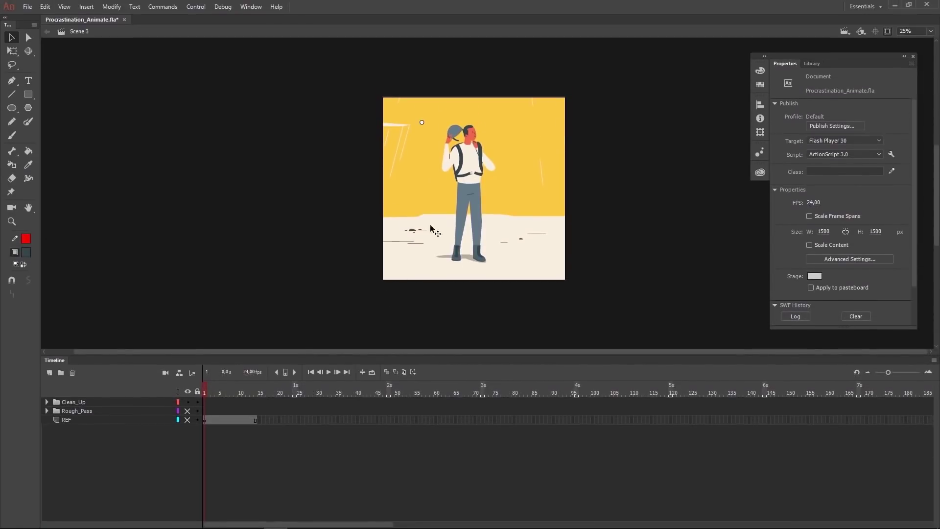
# Step: Switch to Adobe Animate and scrub the opening frames of Scene 3 and Scene 2 in Procrastination_Animate.fla
pyautogui.moveTo(212, 393); pyautogui.dragTo(256, 393)
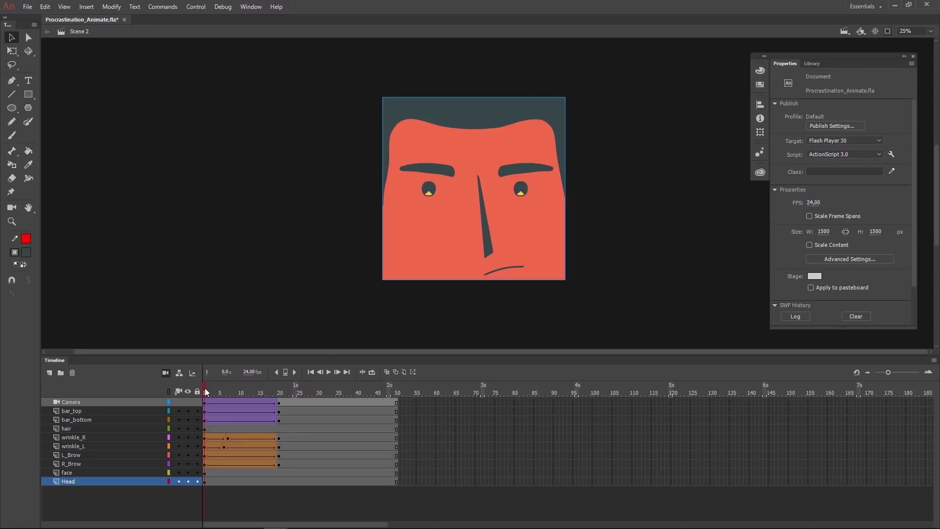
pyautogui.moveTo(206, 392); pyautogui.dragTo(246, 392)
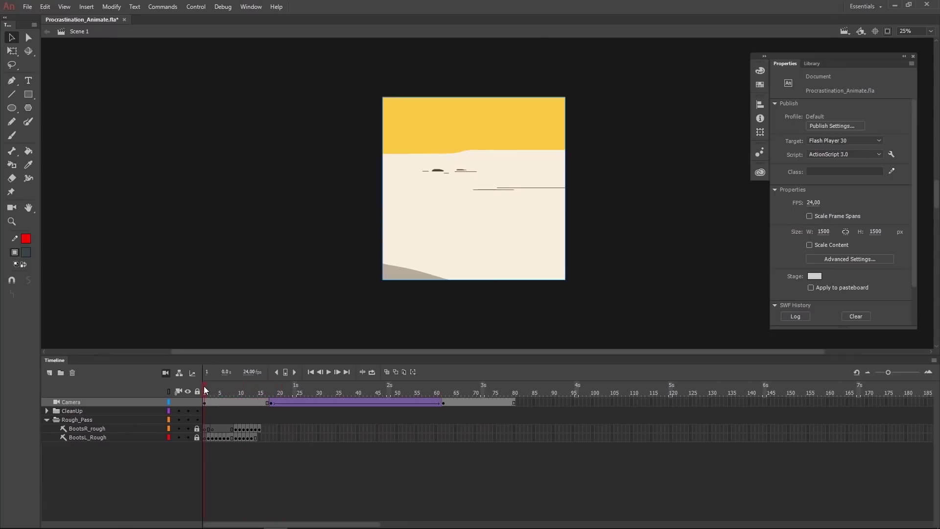
# Step: Scrub Scene 1's boot animation to frame 10 and toggle the CleanUp folder's visibility to compare it with the rough pass
pyautogui.moveTo(208, 392); pyautogui.dragTo(239, 397)
pyautogui.click(459, 390)
pyautogui.click(189, 411)
pyautogui.click(188, 411)
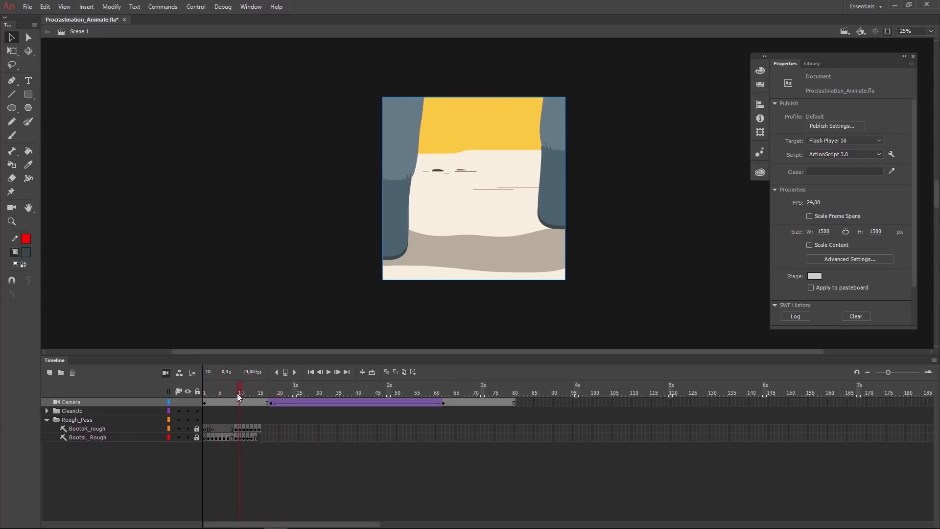
pyautogui.click(189, 411)
pyautogui.click(187, 412)
# Step: Scrub Scene 1's camera move to frame 48 and show the artwork that extends beyond the stage
pyautogui.moveTo(241, 392); pyautogui.dragTo(385, 392)
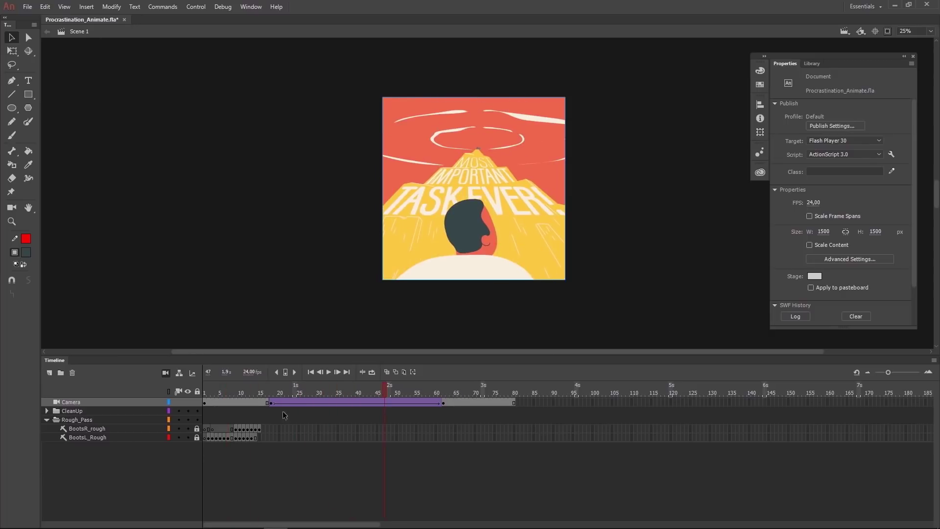
pyautogui.moveTo(275, 391); pyautogui.dragTo(388, 389)
pyautogui.click(888, 31)
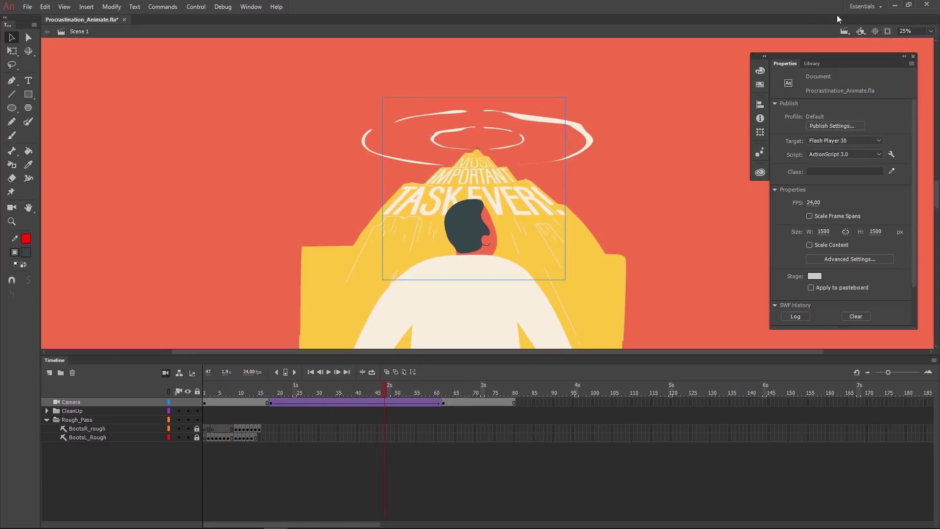
pyautogui.moveTo(383, 392)
pyautogui.mouseDown()
pyautogui.moveTo(304, 392)
pyautogui.moveTo(357, 387)
pyautogui.moveTo(295, 381)
pyautogui.moveTo(378, 374)
pyautogui.moveTo(289, 377)
pyautogui.moveTo(390, 375)
pyautogui.moveTo(334, 380)
pyautogui.moveTo(427, 385)
pyautogui.moveTo(389, 384)
pyautogui.mouseUp()
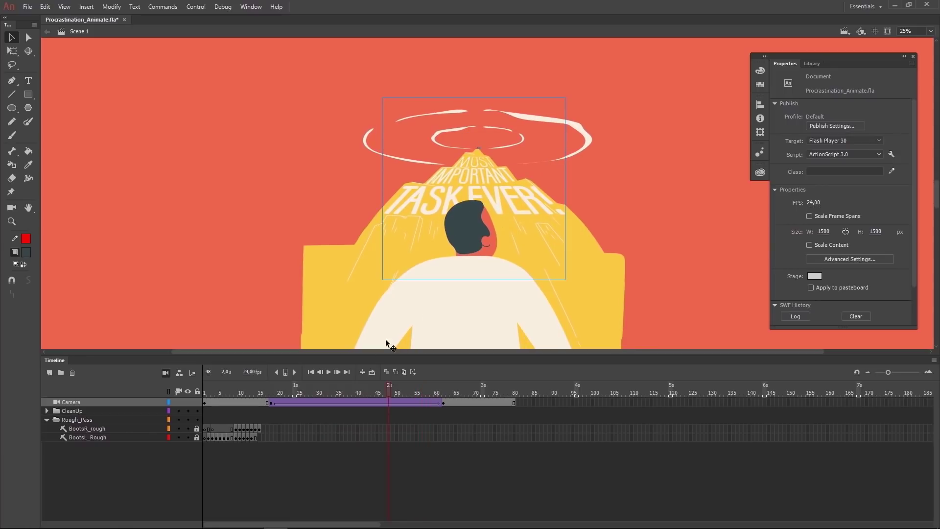
# Step: Switch to Scene 2 and scrub the face close-up from frame 1 to about frame 17 to examine the camera and brow motion
pyautogui.click(845, 31)
pyautogui.click(858, 62)
pyautogui.click(206, 392)
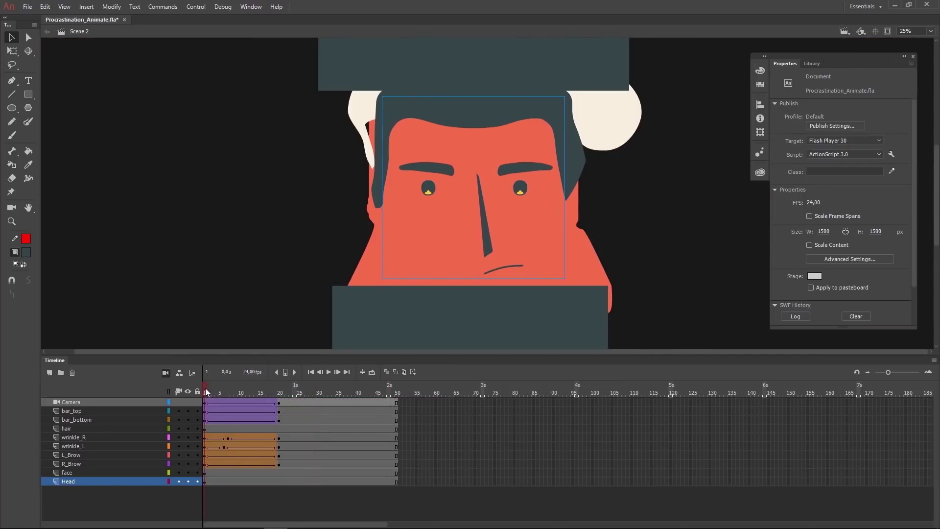
pyautogui.moveTo(206, 389); pyautogui.dragTo(268, 392)
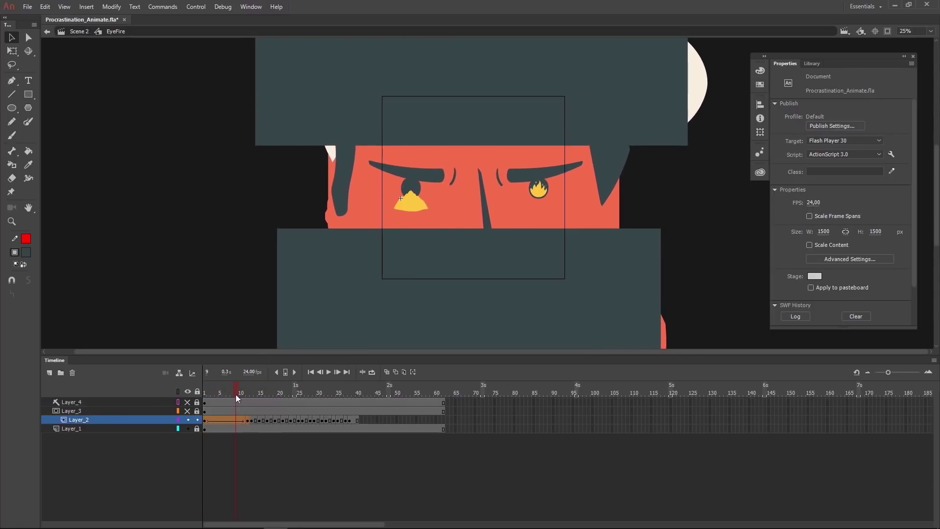
# Step: Scrub the flame animation inside the EyeFire symbol to frame 18 and play it to examine the fire's motion
pyautogui.click(249, 390)
pyautogui.moveTo(249, 389); pyautogui.dragTo(271, 396)
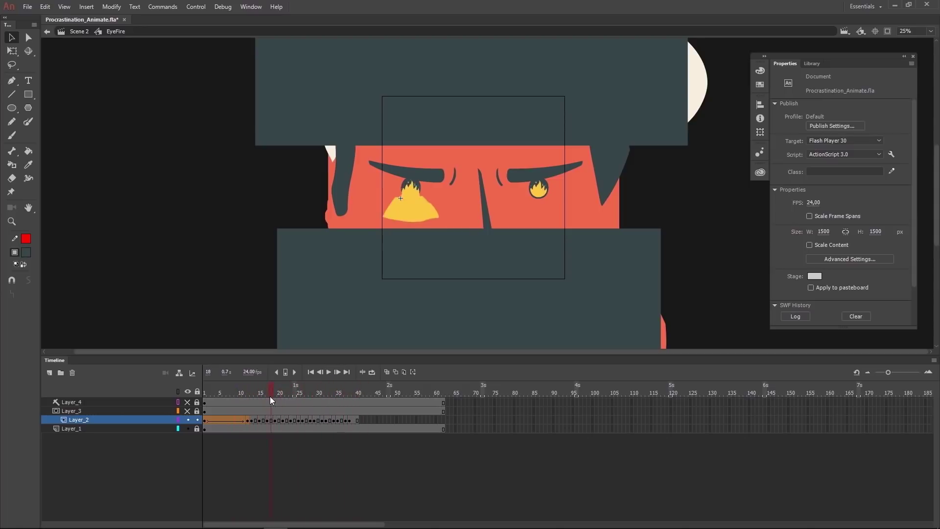
pyautogui.press('Return')
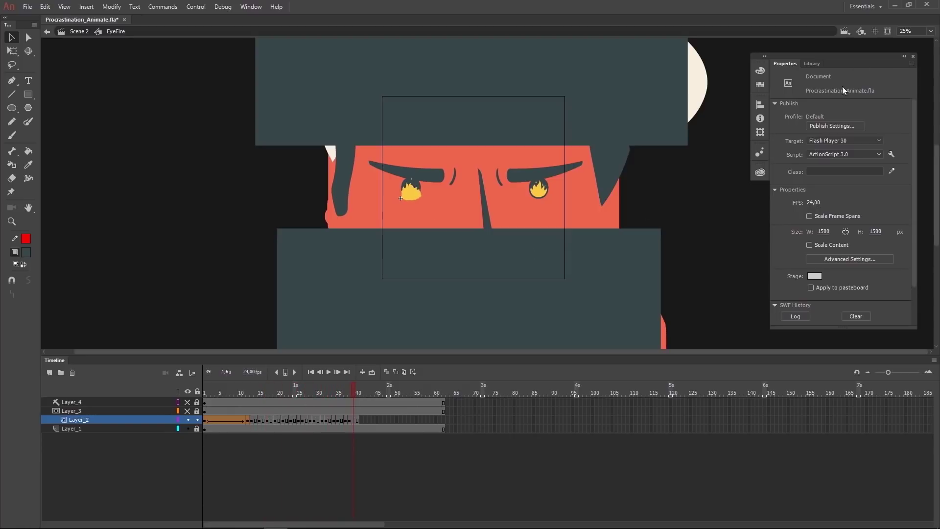
# Step: Switch to Scene 3, show the Rough_Pass folder, hide the Clean_Up folder and play the rough animation
pyautogui.click(845, 31)
pyautogui.click(856, 69)
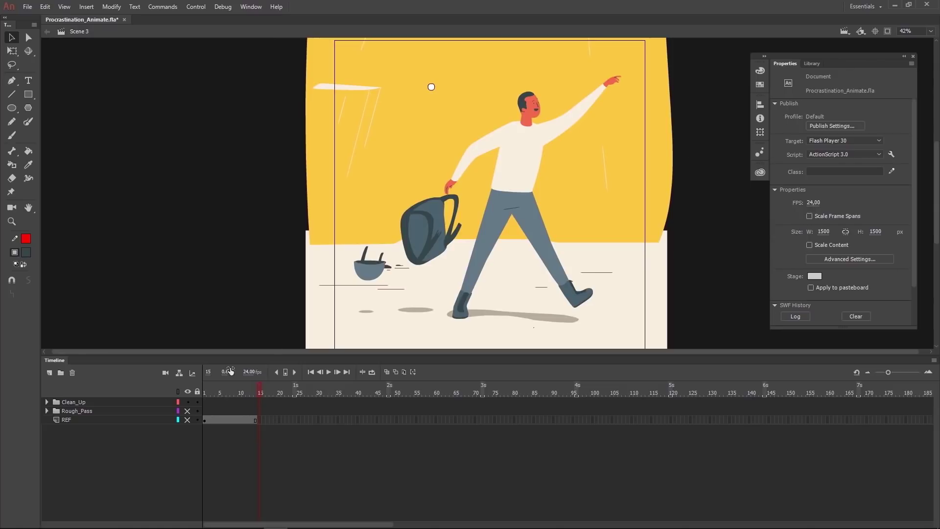
pyautogui.click(188, 411)
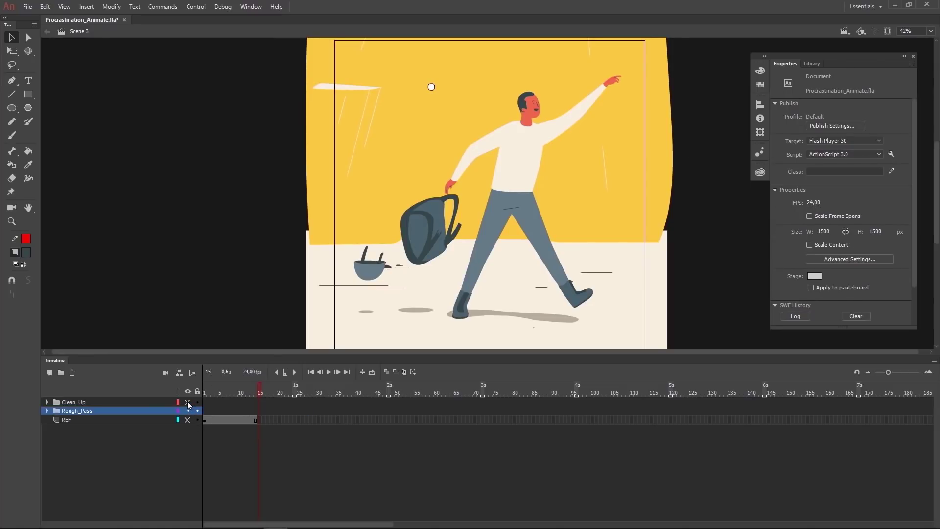
pyautogui.click(187, 402)
pyautogui.press('Return')
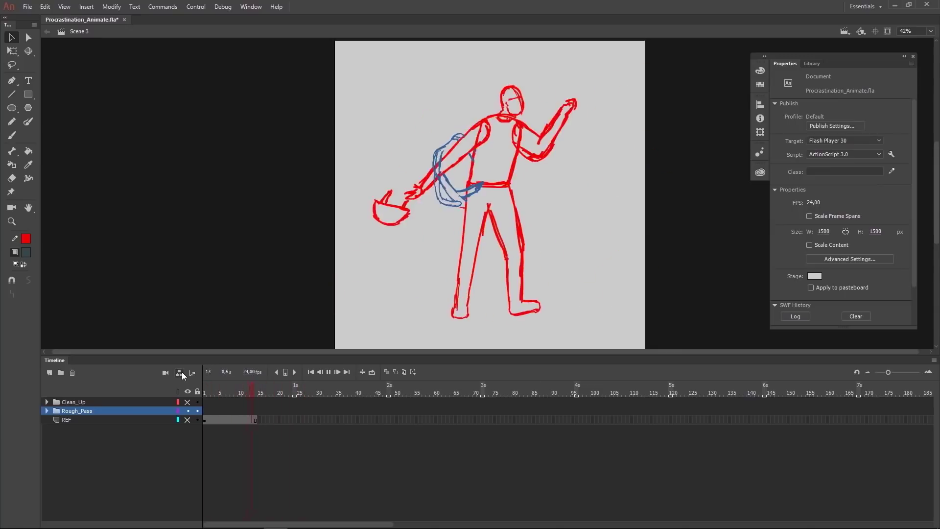
# Step: Expand the Rough_Pass folder and scrub the animation while showing the legs, Torso, Arms, head and backpack layers one after another
pyautogui.click(47, 412)
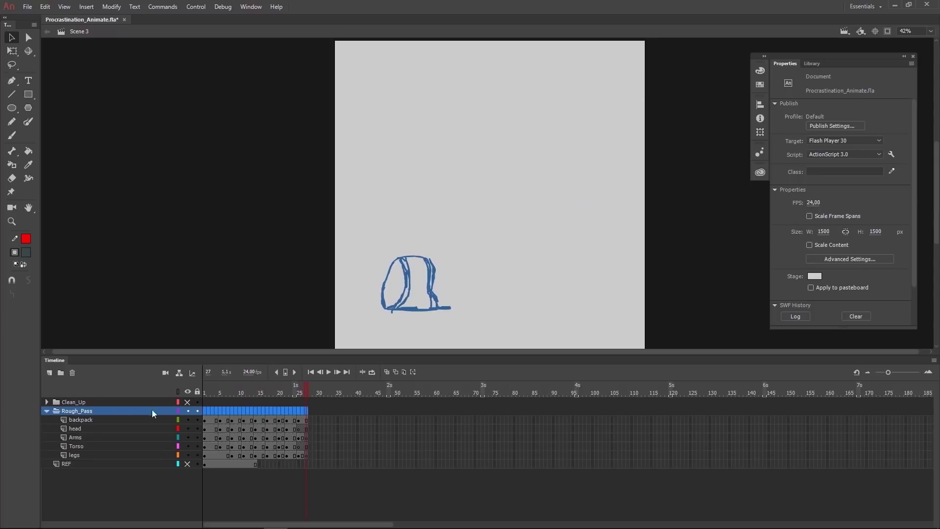
pyautogui.click(219, 391)
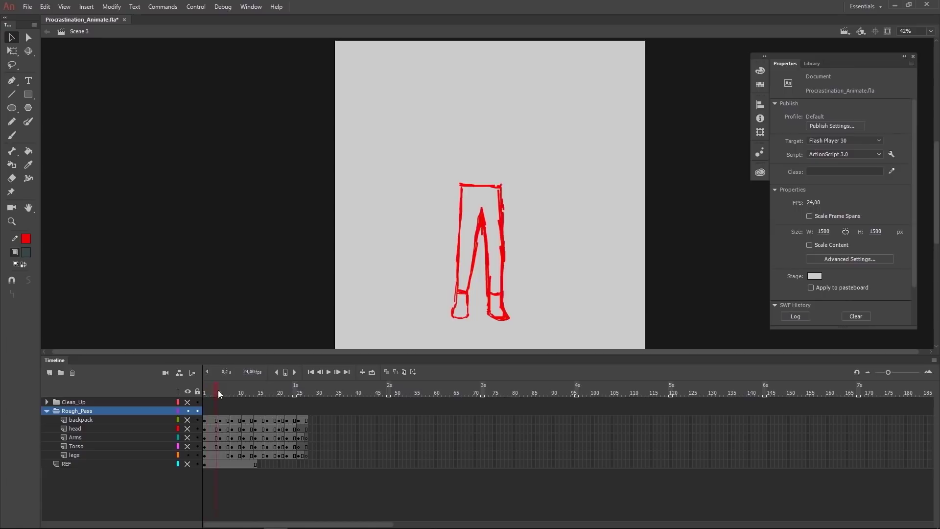
pyautogui.moveTo(219, 390); pyautogui.dragTo(283, 391)
pyautogui.click(187, 446)
pyautogui.moveTo(218, 393); pyautogui.dragTo(282, 393)
pyautogui.click(187, 437)
pyautogui.click(187, 429)
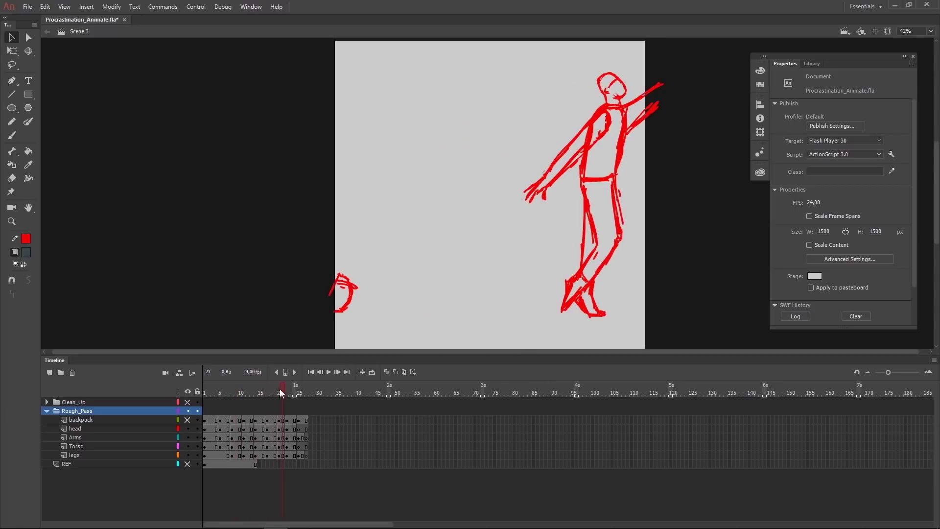
pyautogui.click(187, 420)
pyautogui.moveTo(219, 393)
pyautogui.mouseDown()
pyautogui.moveTo(208, 393)
pyautogui.moveTo(289, 393)
pyautogui.moveTo(188, 414)
pyautogui.mouseUp()
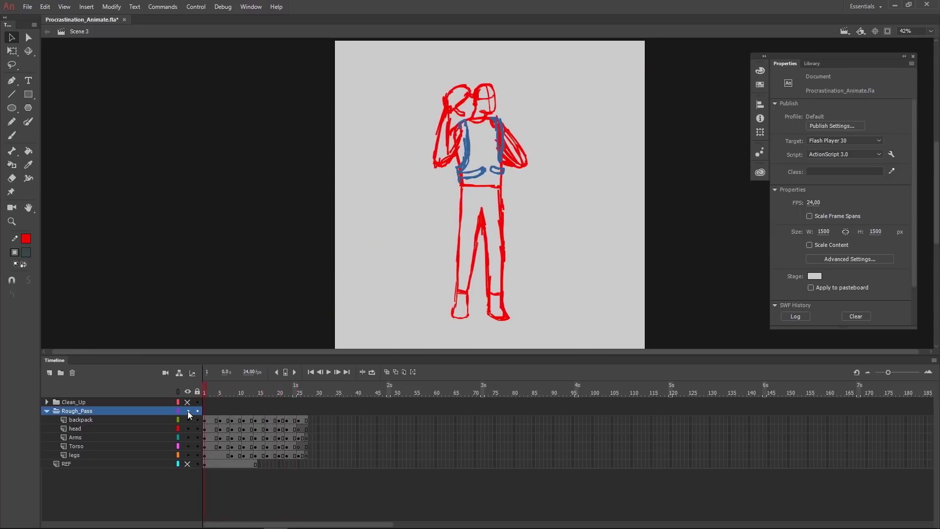
# Step: Collapse the Rough_Pass folder, show the Clean_Up folder again and play Scene 3's cleaned-up animation
pyautogui.click(47, 410)
pyautogui.click(188, 401)
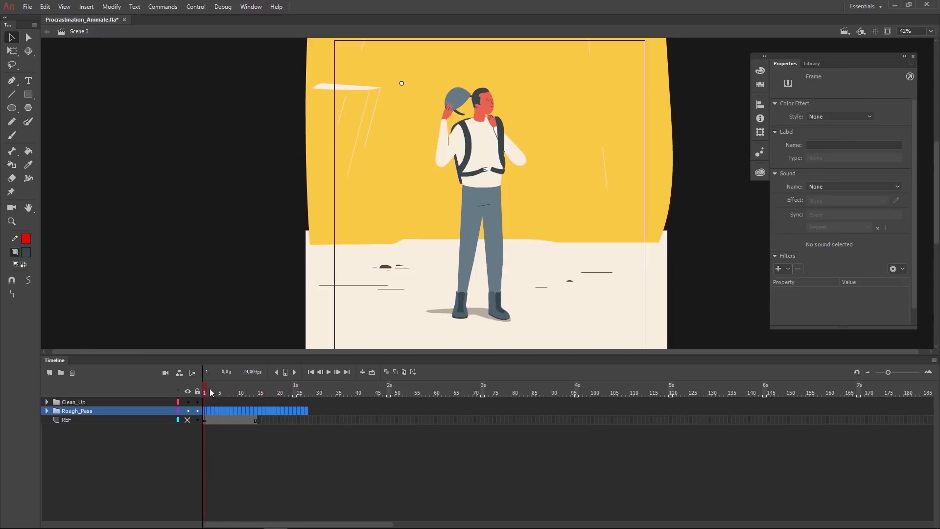
pyautogui.click(225, 392)
pyautogui.press('Return')
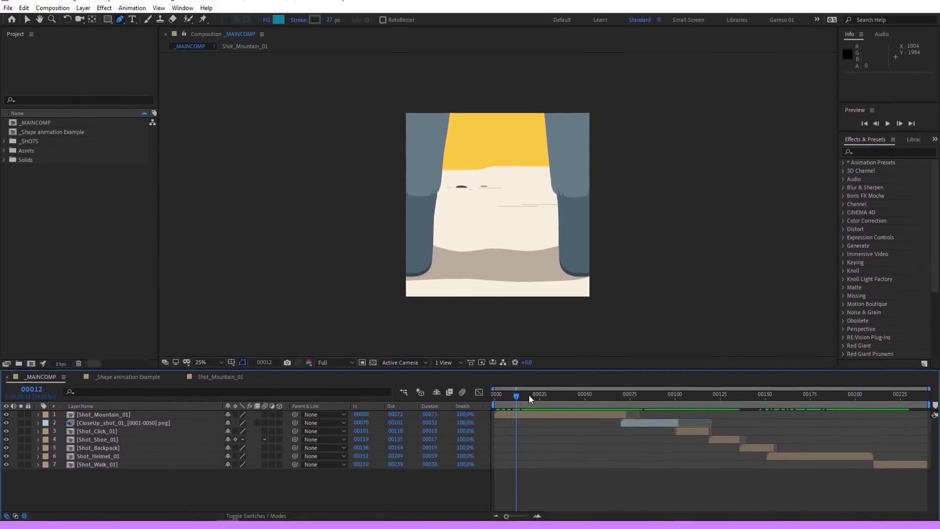
# Step: Switch to After Effects, open the Shot_Mountain_01 composition from _MAINCOMP and scrub the mountain shot to frame 50
pyautogui.doubleClick(106, 422)
pyautogui.moveTo(534, 405); pyautogui.dragTo(762, 402)
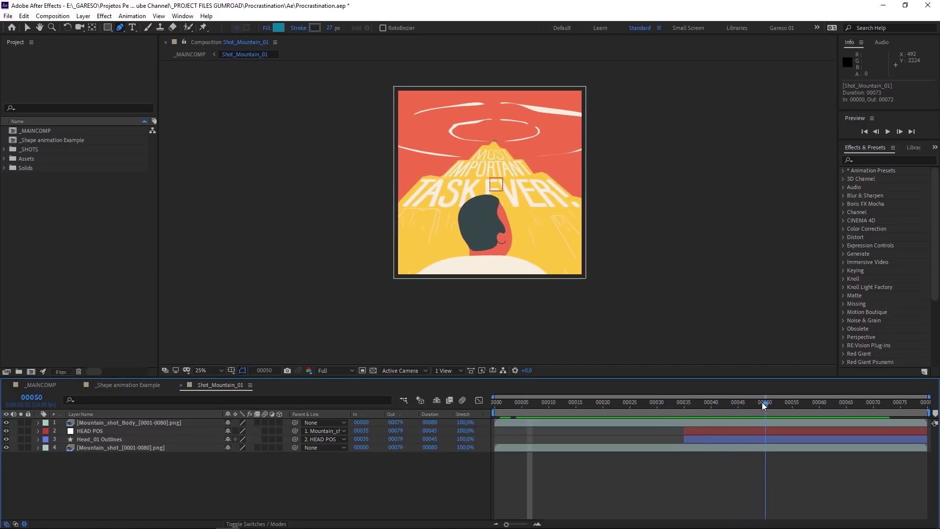
# Step: Solo the Mountain_shot_Body, Mountain_shot and Head_01 Outlines layers one after another to examine how the shot is built
pyautogui.click(98, 422)
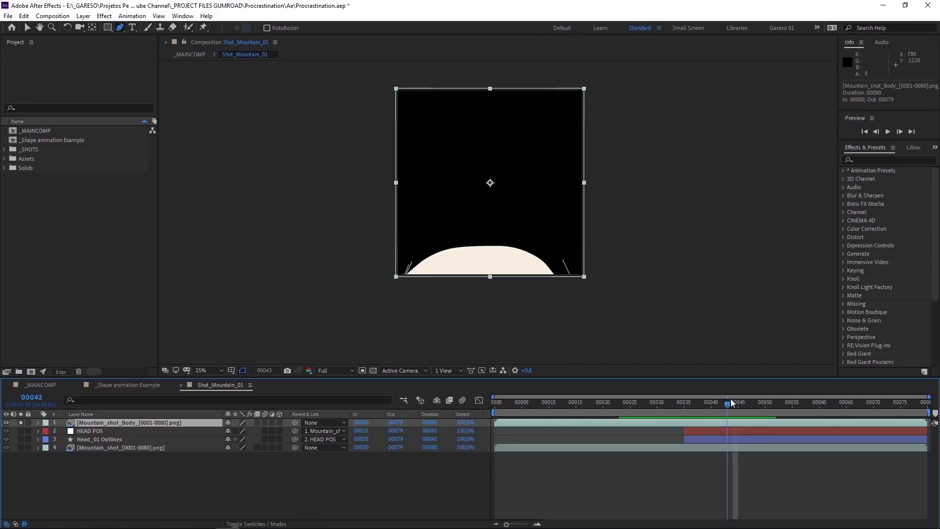
pyautogui.moveTo(732, 405)
pyautogui.mouseDown()
pyautogui.moveTo(750, 406)
pyautogui.moveTo(663, 405)
pyautogui.moveTo(738, 405)
pyautogui.mouseUp()
pyautogui.click(20, 448)
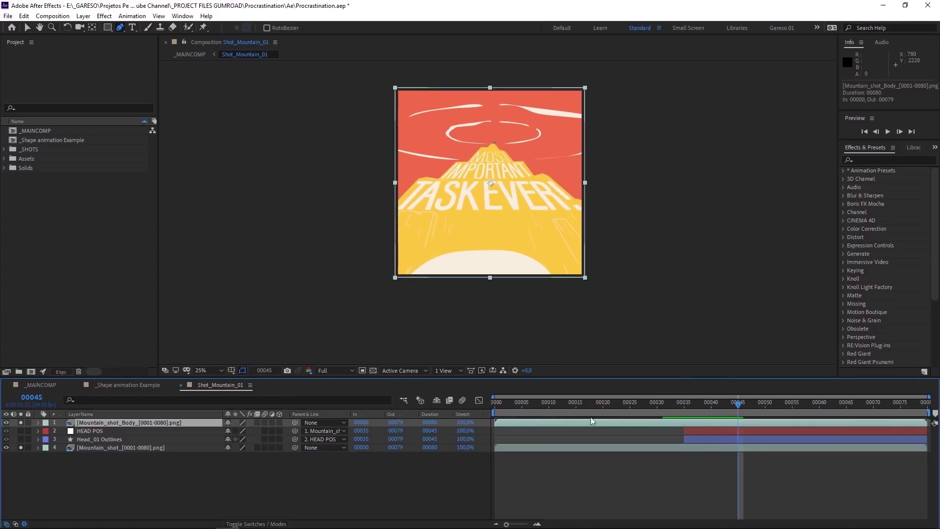
pyautogui.click(93, 439)
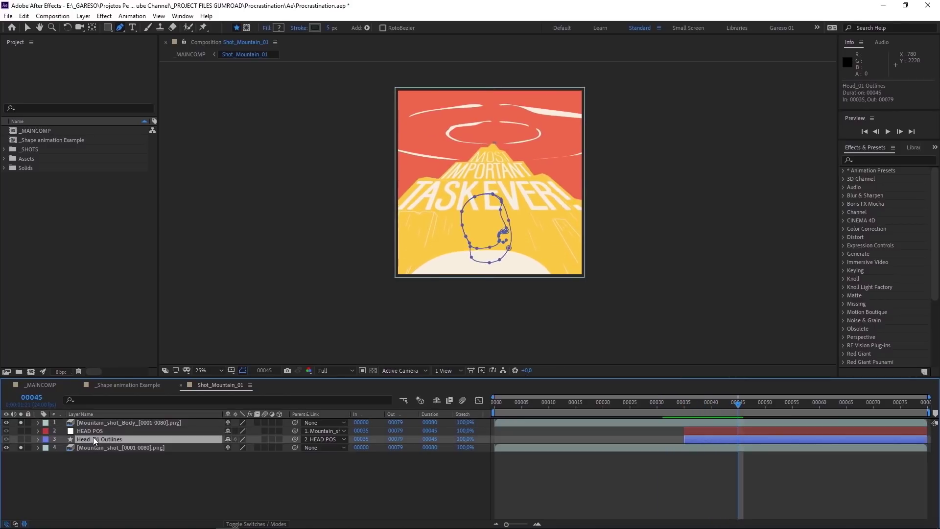
pyautogui.click(20, 439)
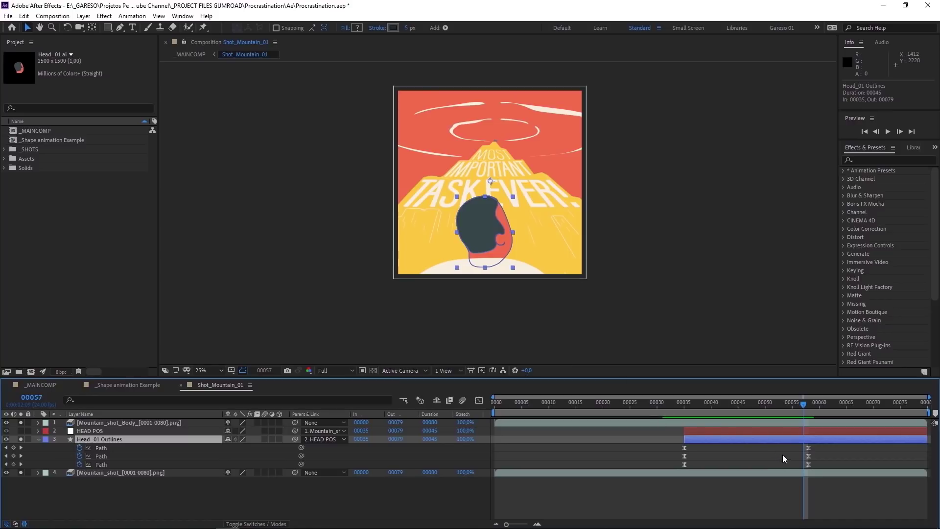
# Step: In the Shape animation Example composition, expand the hand outlines layer and enable Path keyframing for Group 1 at frame 0
pyautogui.doubleClick(11, 141)
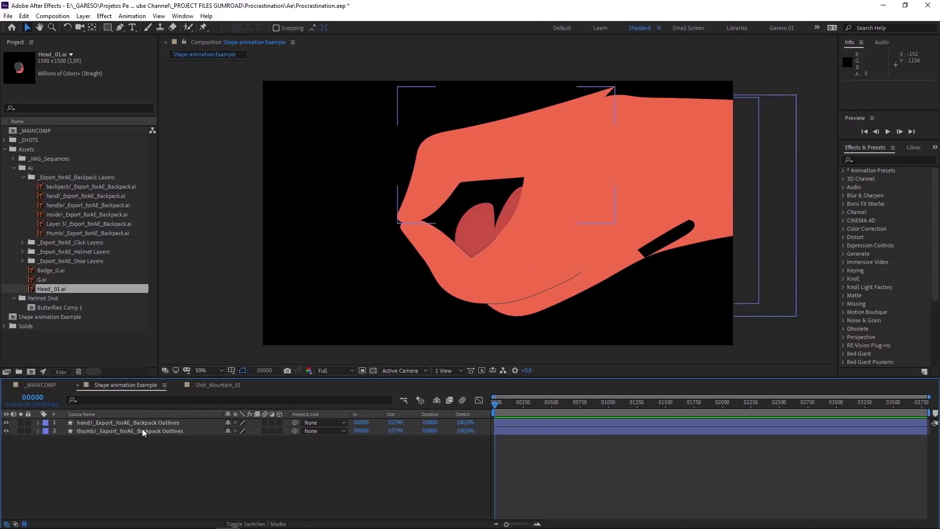
pyautogui.click(127, 425)
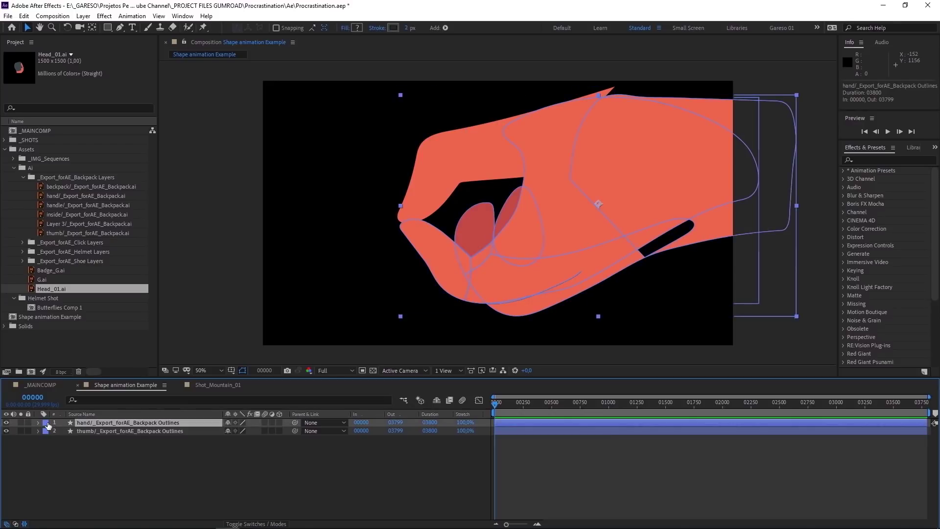
pyautogui.click(39, 422)
pyautogui.click(46, 431)
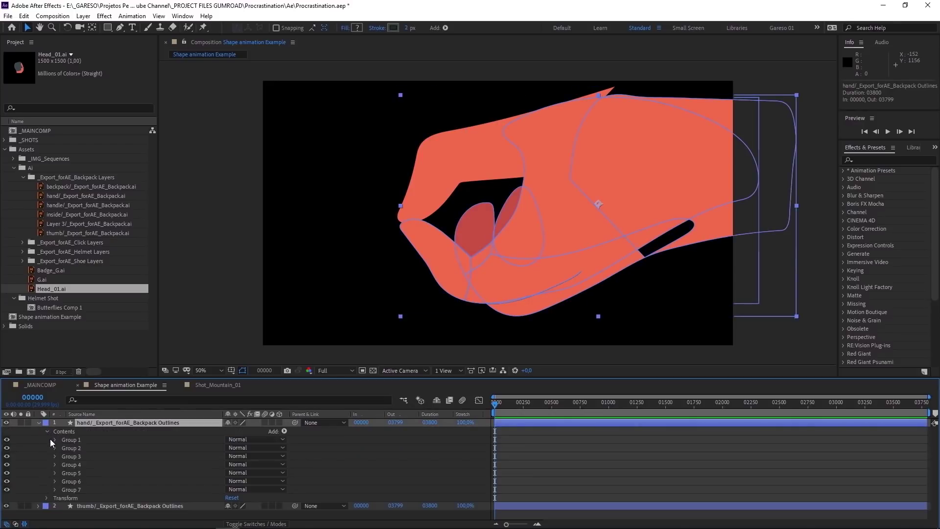
pyautogui.click(56, 439)
pyautogui.click(64, 448)
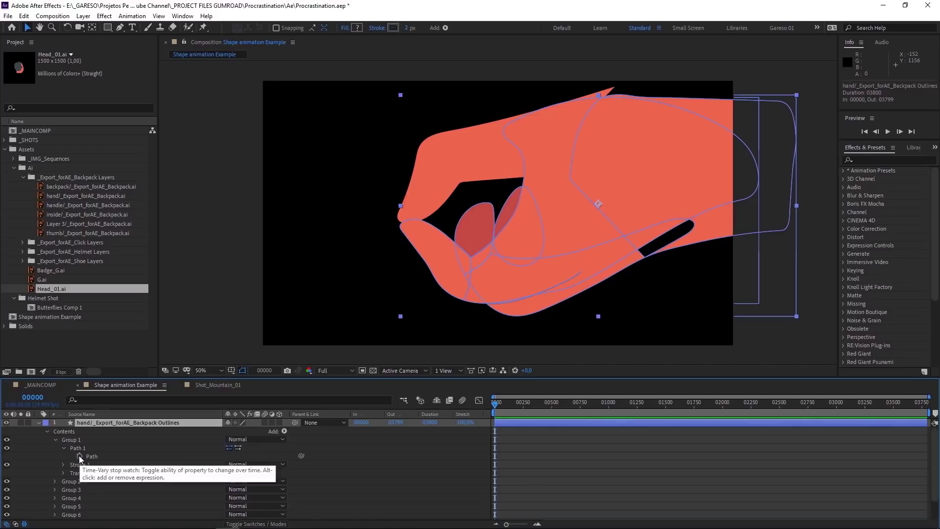
pyautogui.click(79, 456)
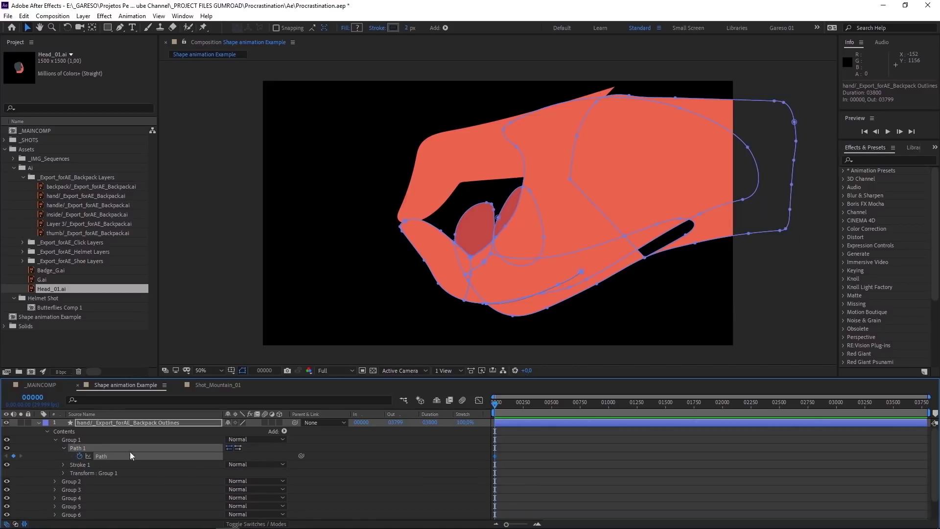
# Step: Enable Path keyframing at frame 0 for Groups 2, 3 and 4 of the hand outlines layer
pyautogui.click(56, 481)
pyautogui.click(63, 490)
pyautogui.click(80, 498)
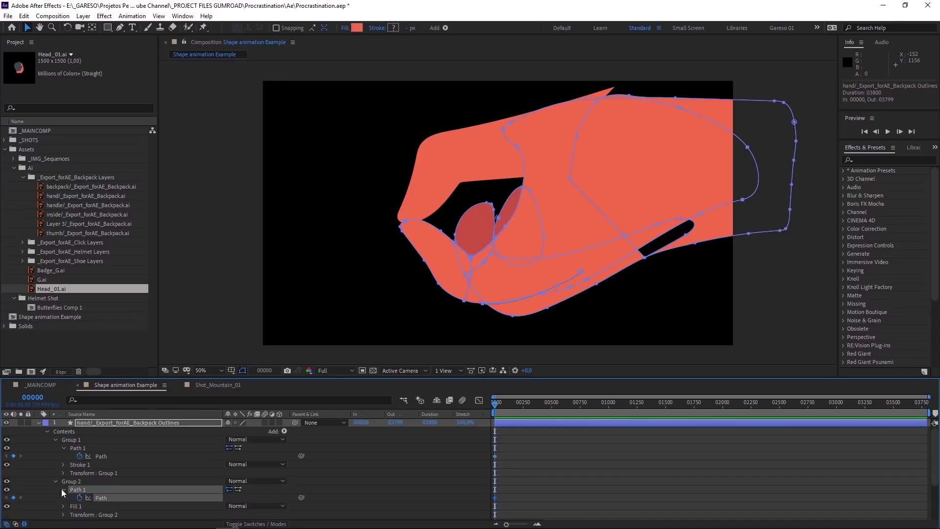
pyautogui.click(57, 485)
pyautogui.click(64, 498)
pyautogui.click(77, 498)
pyautogui.click(55, 440)
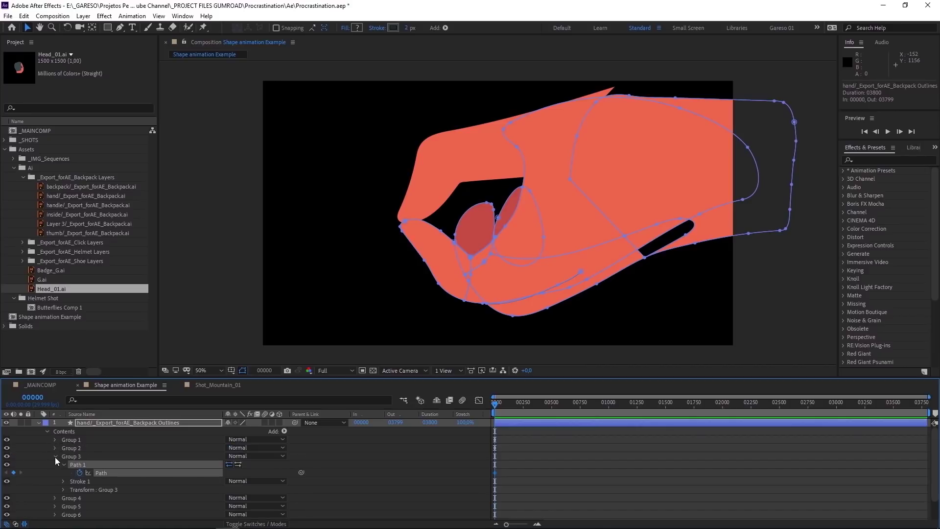
pyautogui.click(56, 456)
pyautogui.click(54, 464)
pyautogui.click(64, 473)
pyautogui.click(81, 482)
pyautogui.click(54, 465)
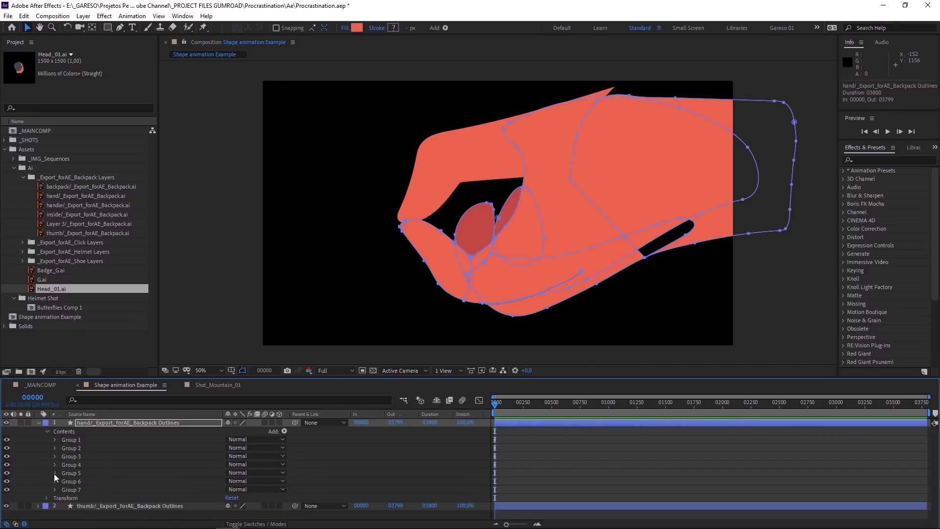
# Step: Enable Path keyframing at frame 0 for Groups 5, 6 and 7 of the hand outlines layer
pyautogui.click(55, 472)
pyautogui.click(64, 481)
pyautogui.click(80, 489)
pyautogui.click(55, 473)
pyautogui.click(55, 481)
pyautogui.click(77, 496)
pyautogui.click(57, 480)
pyautogui.click(57, 490)
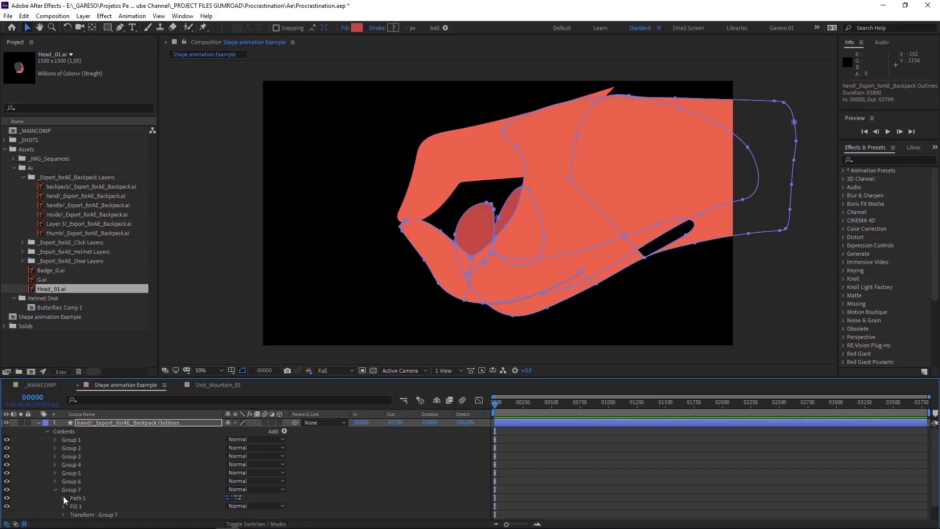
pyautogui.click(68, 498)
pyautogui.click(55, 489)
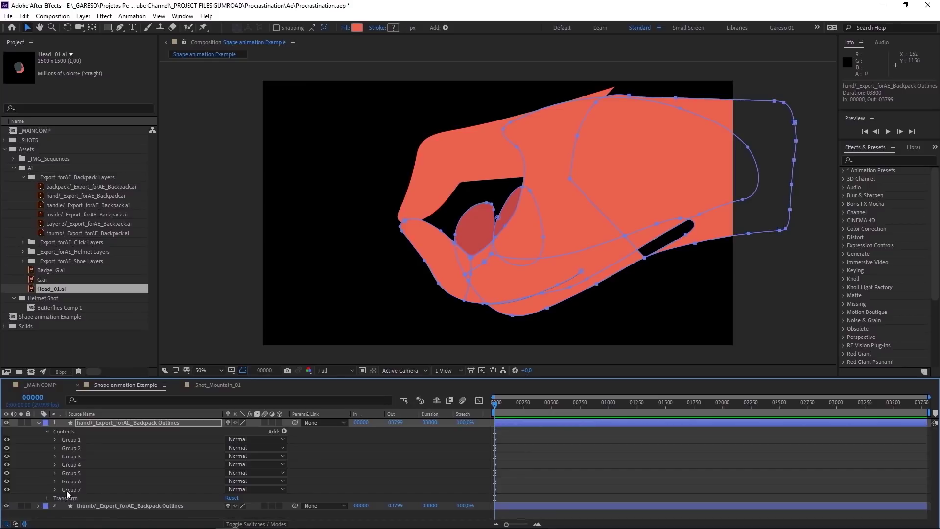
# Step: Reveal only the hand layer's keyframed paths and move the current time to frame 26
pyautogui.press('u')
pyautogui.moveTo(501, 408); pyautogui.dragTo(525, 413)
pyautogui.click(495, 431)
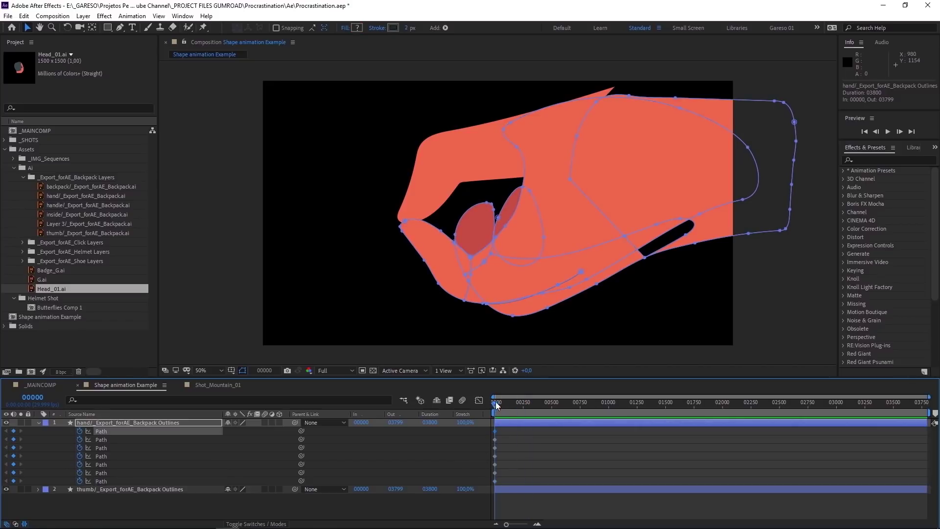
pyautogui.click(497, 404)
pyautogui.click(497, 404)
# Step: Rotate the lower finger's path points about -37.7° and shift them downward at frame 26, and scrub to check the motion
pyautogui.moveTo(376, 199); pyautogui.dragTo(448, 287)
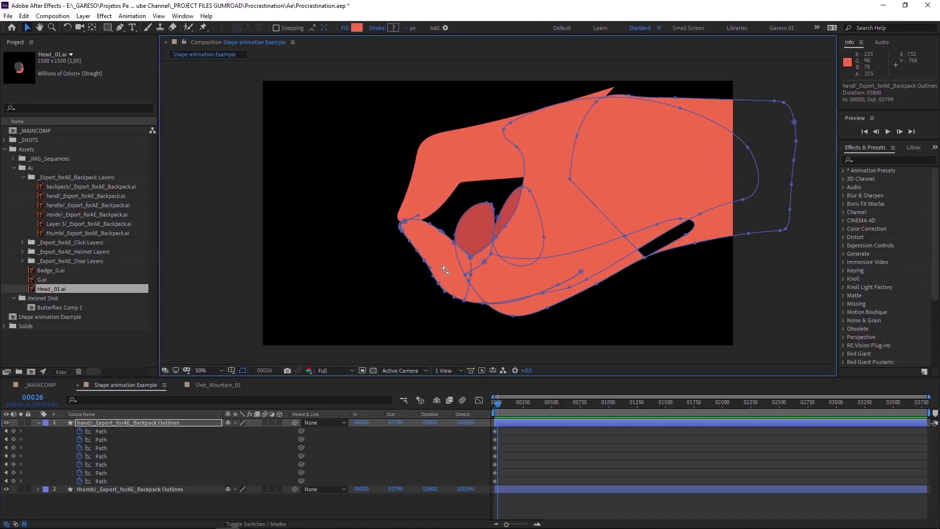
pyautogui.doubleClick(441, 231)
pyautogui.moveTo(450, 210); pyautogui.dragTo(411, 249)
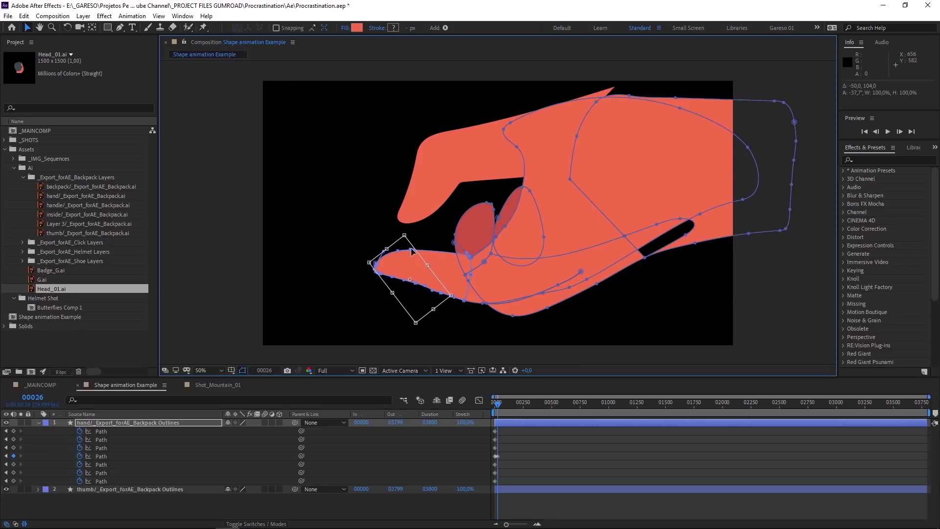
pyautogui.doubleClick(425, 238)
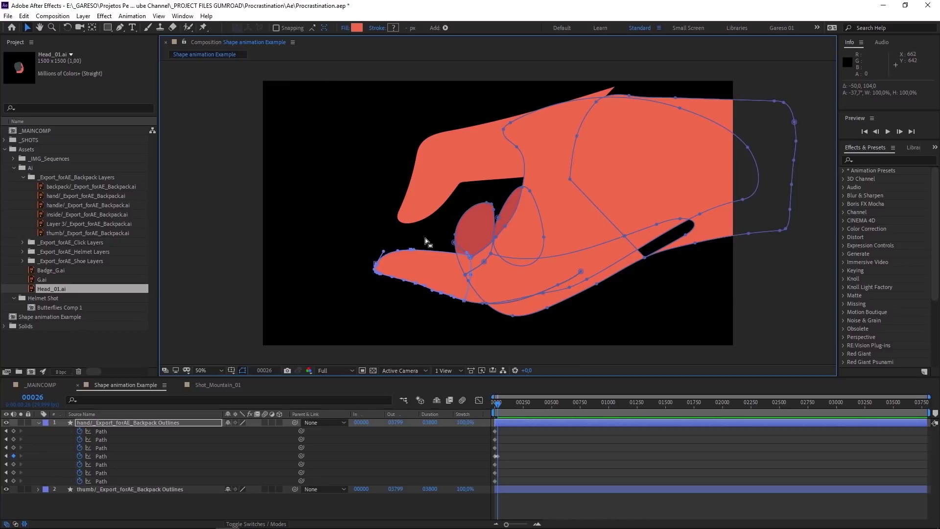
pyautogui.moveTo(497, 402); pyautogui.dragTo(499, 403)
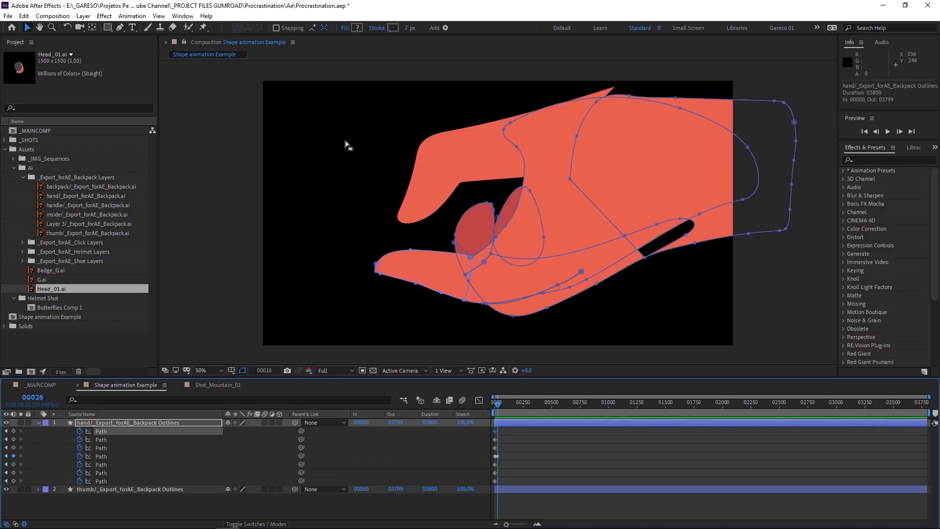
# Step: Rotate the path points of the lower finger and palm about -17.4° and move them down at frame 26, and scrub the result
pyautogui.moveTo(345, 141); pyautogui.dragTo(555, 325)
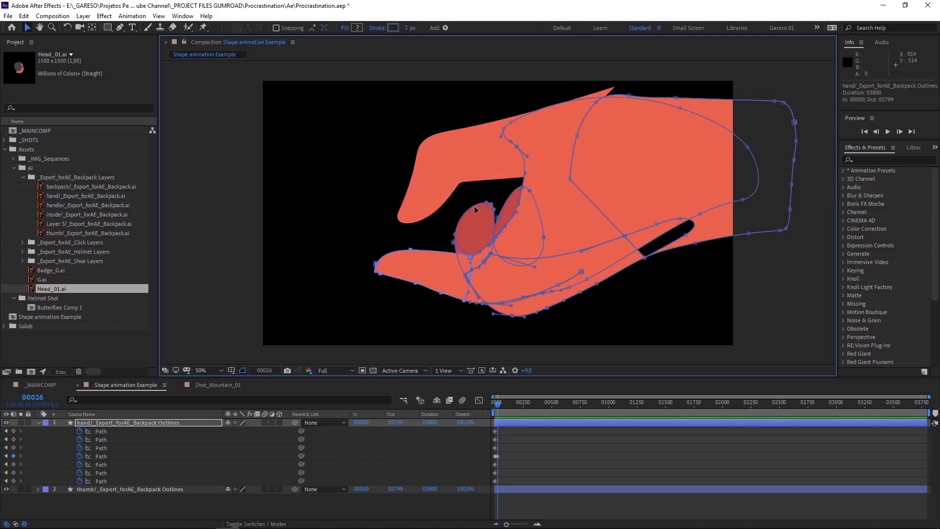
pyautogui.doubleClick(487, 203)
pyautogui.moveTo(567, 142); pyautogui.dragTo(534, 118)
pyautogui.moveTo(479, 201); pyautogui.dragTo(473, 228)
pyautogui.press('Return')
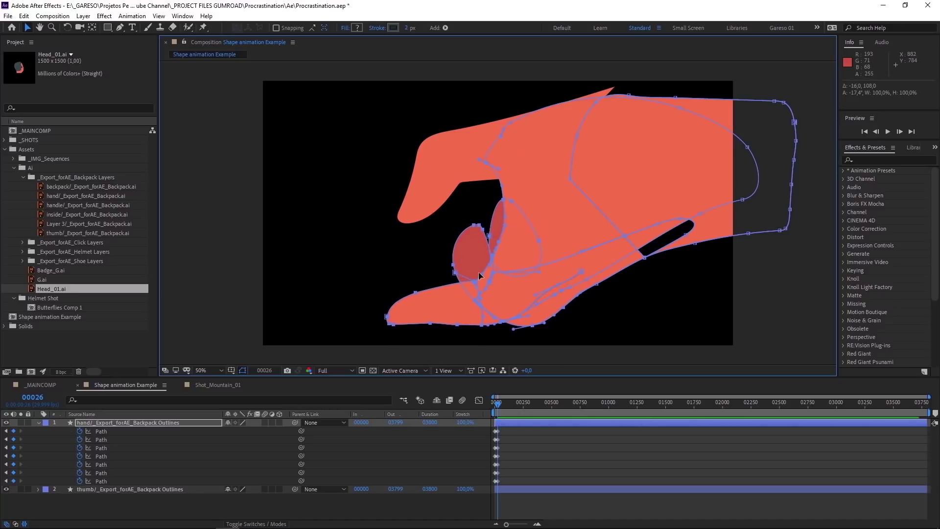
pyautogui.moveTo(497, 406); pyautogui.dragTo(493, 414)
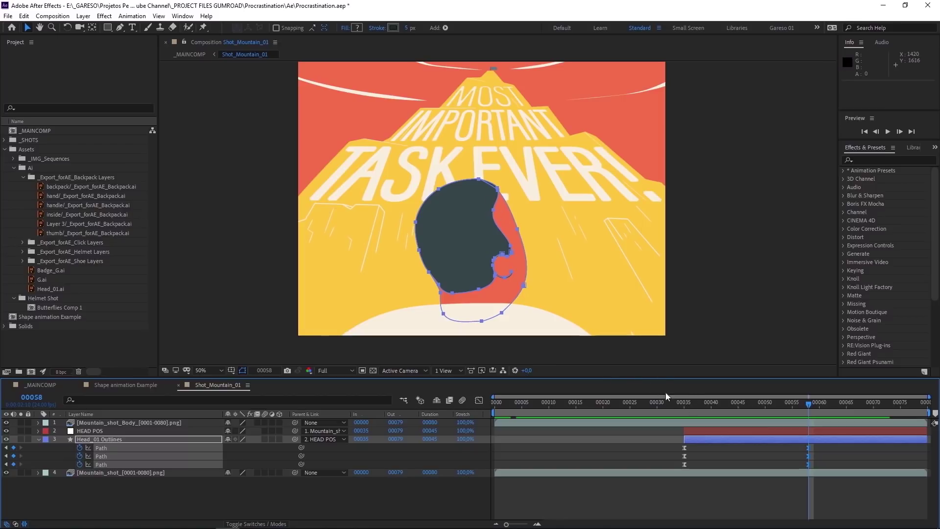
# Step: Scrub the head's path animation in Shot_Mountain_01 to frame 47, and return to _MAINCOMP to scrub the following shots
pyautogui.moveTo(693, 404); pyautogui.dragTo(747, 406)
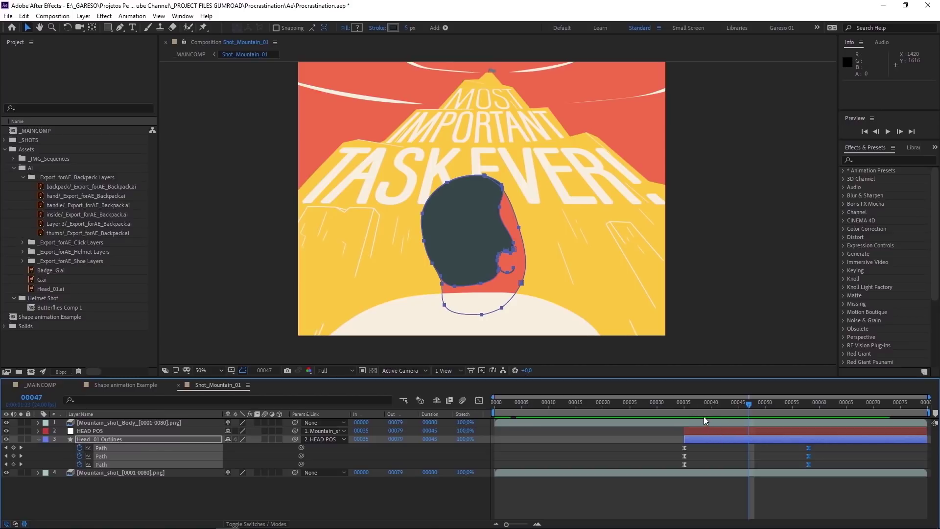
pyautogui.click(64, 383)
pyautogui.moveTo(620, 406); pyautogui.dragTo(651, 408)
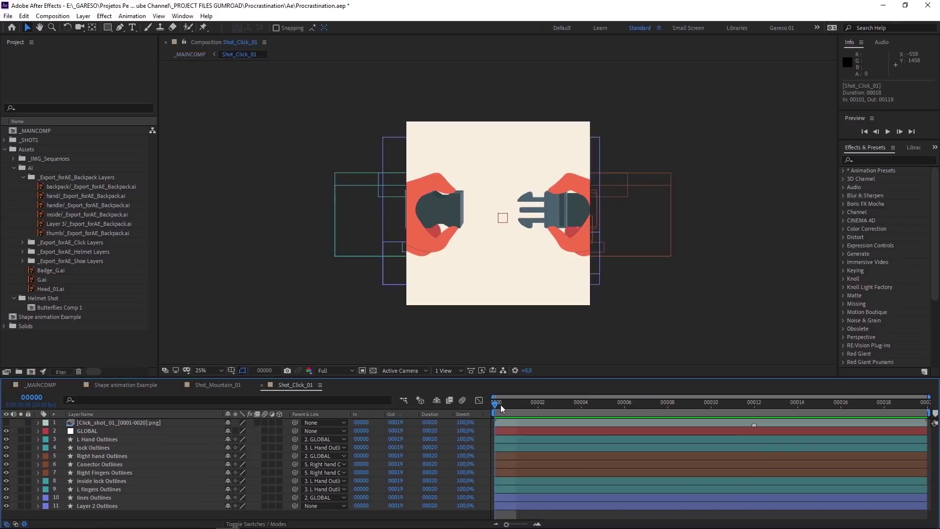
# Step: Reveal the keyframes of all layers in Shot_Click_01, look through them and preview the buckle animation
pyautogui.moveTo(501, 405); pyautogui.dragTo(533, 401)
pyautogui.hotkey('ctrl', 'a')
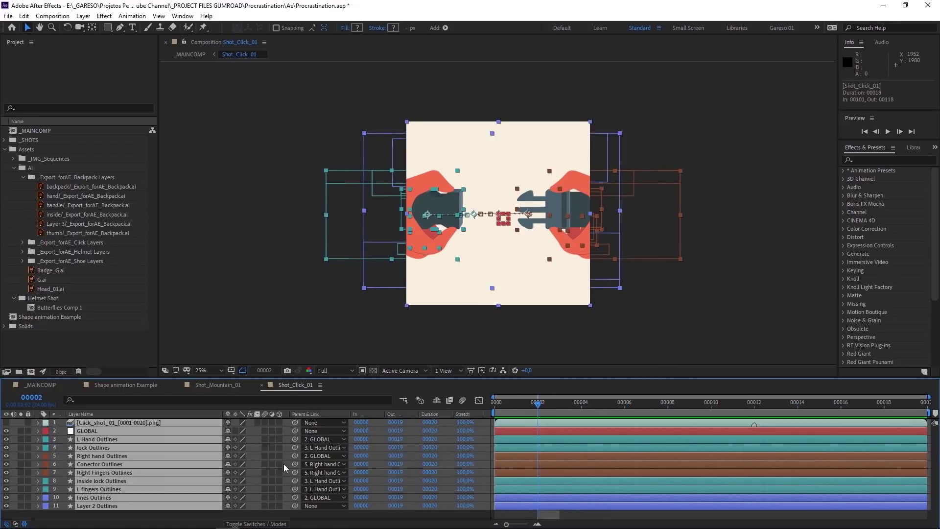
pyautogui.press('u')
pyautogui.moveTo(935, 443); pyautogui.dragTo(932, 514)
pyautogui.scroll(10, 873, 430)
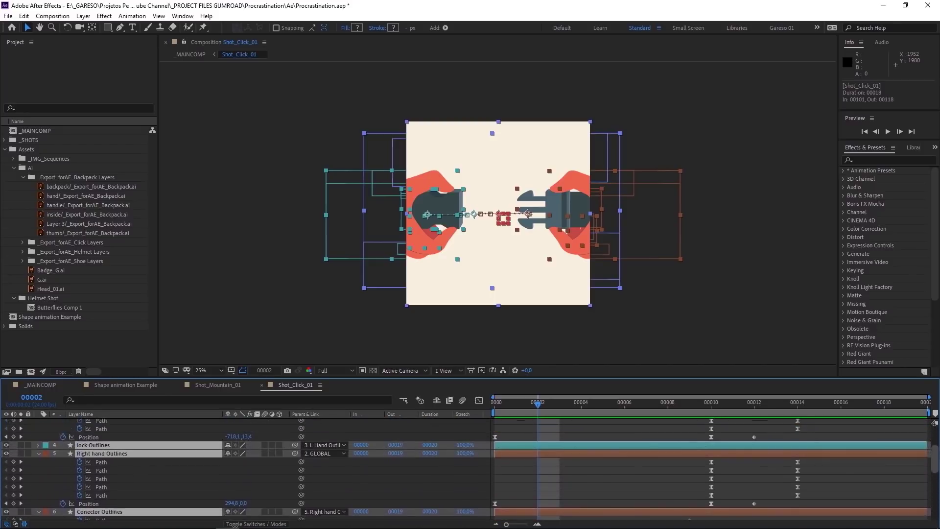
pyautogui.press('space')
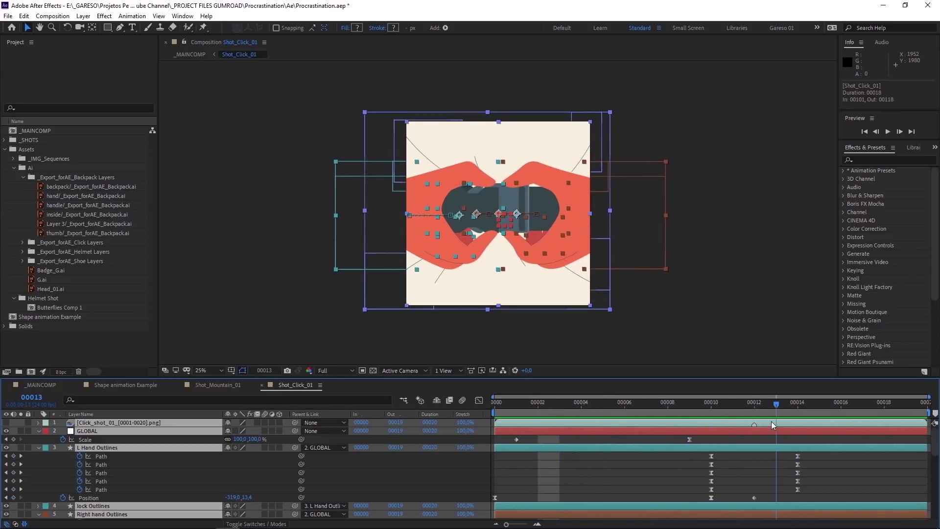
pyautogui.click(624, 410)
# Step: Reveal only the GLOBAL null's Scale keyframes and scrub from frame 1 to frame 9
pyautogui.click(86, 432)
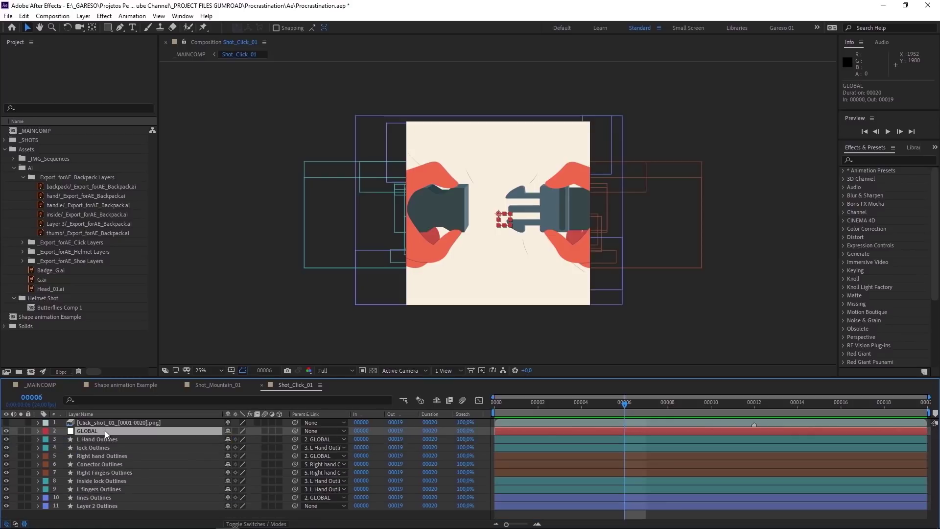
pyautogui.press('u')
pyautogui.moveTo(517, 407); pyautogui.dragTo(691, 416)
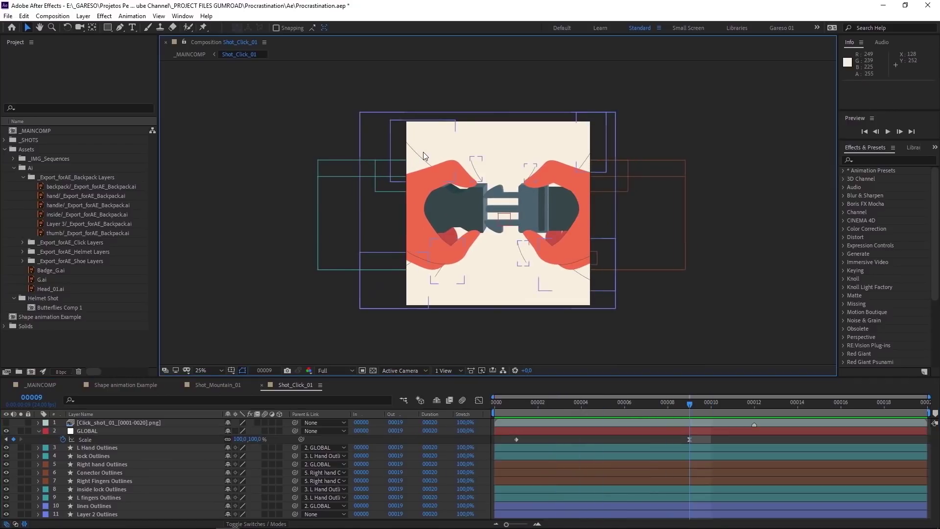
# Step: Reveal the lines Outlines layer's keyframes, scrub its path animation back to frame 1, and hide the layer controls
pyautogui.click(423, 152)
pyautogui.press('u')
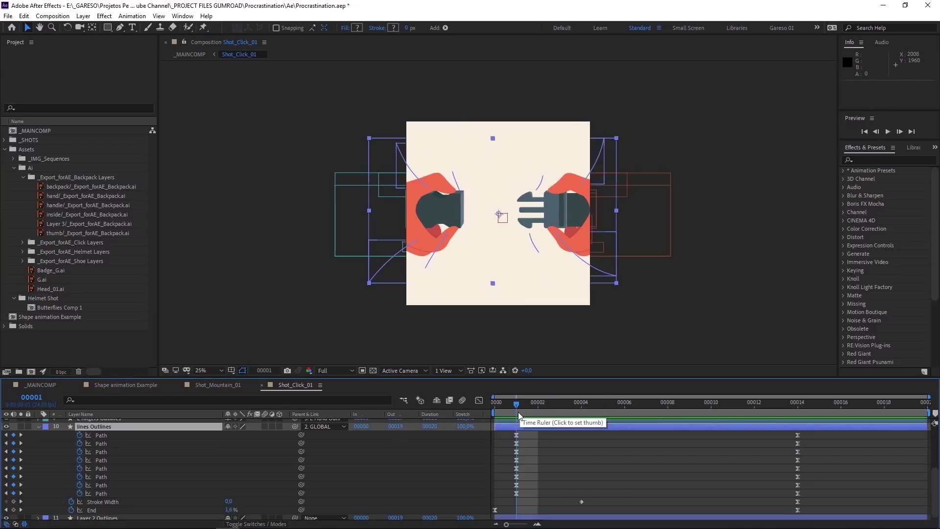
pyautogui.moveTo(522, 404); pyautogui.dragTo(624, 406)
pyautogui.moveTo(790, 405); pyautogui.dragTo(517, 403)
pyautogui.hotkey('ctrl', 'shift', 'h')
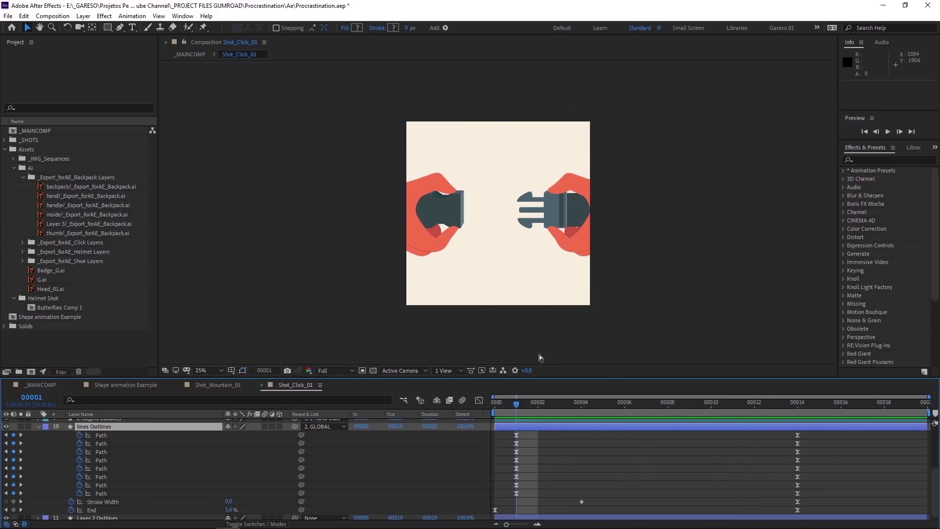
# Step: Select the lines Outlines layer's End property and scrub from frame 1 to check how the lines are drawn
pyautogui.click(545, 502)
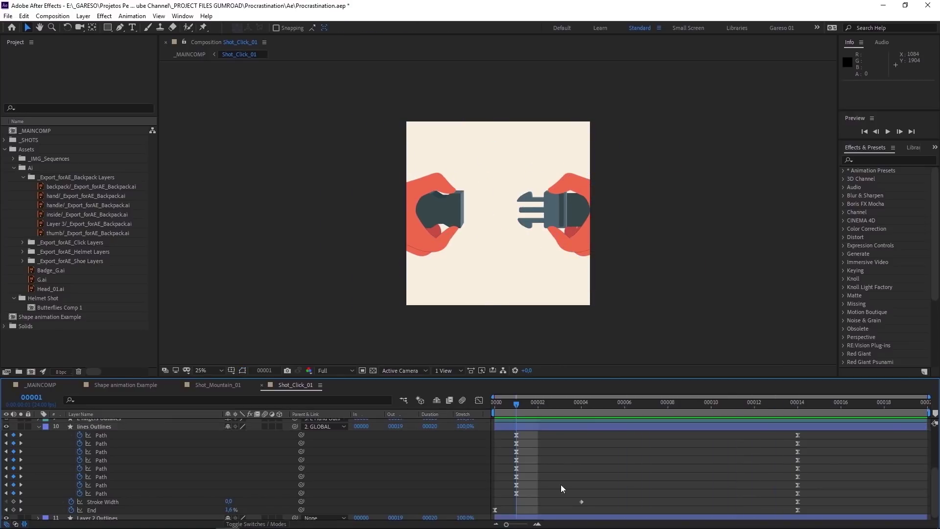
pyautogui.click(104, 509)
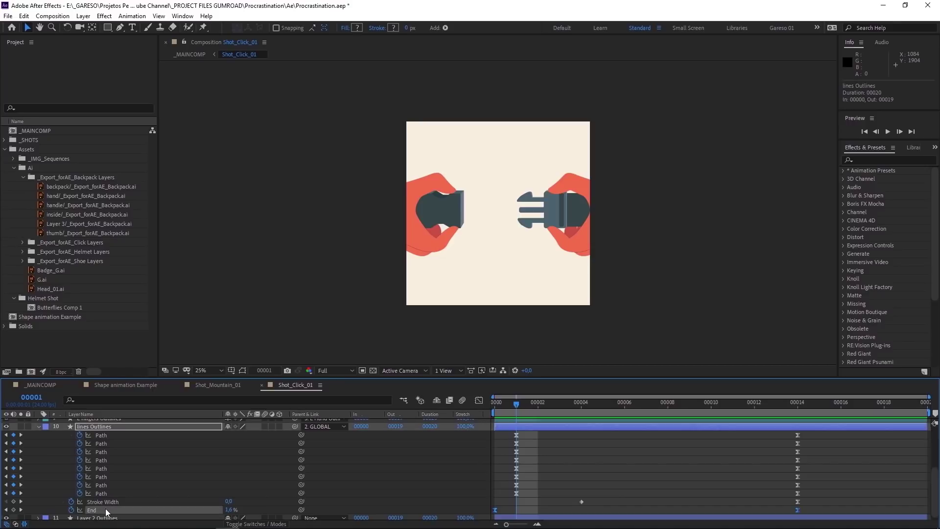
pyautogui.moveTo(526, 404)
pyautogui.mouseDown()
pyautogui.moveTo(759, 425)
pyautogui.moveTo(599, 413)
pyautogui.moveTo(625, 413)
pyautogui.moveTo(757, 427)
pyautogui.moveTo(586, 421)
pyautogui.moveTo(679, 408)
pyautogui.moveTo(769, 416)
pyautogui.moveTo(595, 410)
pyautogui.moveTo(768, 416)
pyautogui.moveTo(710, 422)
pyautogui.moveTo(723, 429)
pyautogui.moveTo(761, 404)
pyautogui.moveTo(707, 406)
pyautogui.moveTo(730, 409)
pyautogui.mouseUp()
# Step: Return to _MAINCOMP, move the current time to frame 145 and open the Shot_Backpack composition
pyautogui.press('Tab')
pyautogui.click(561, 451)
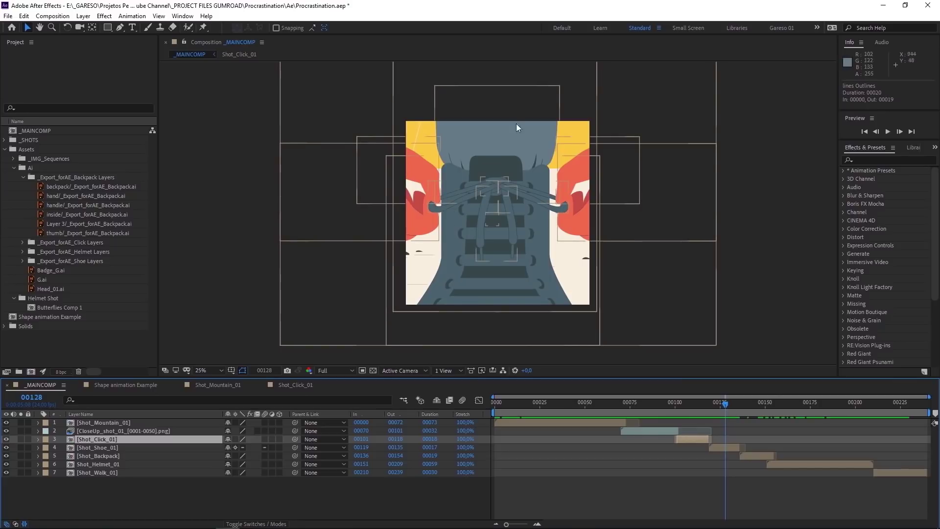
pyautogui.moveTo(734, 405); pyautogui.dragTo(756, 410)
pyautogui.click(99, 458)
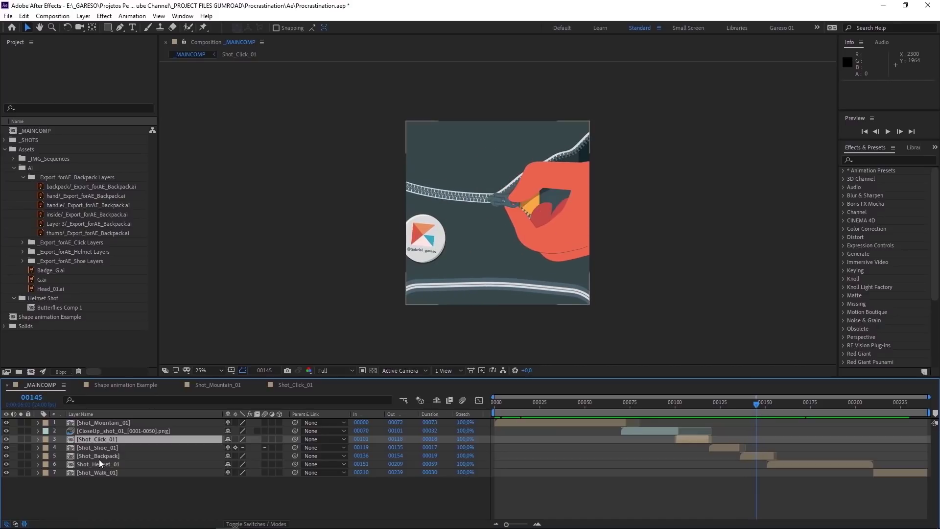
pyautogui.doubleClick(99, 457)
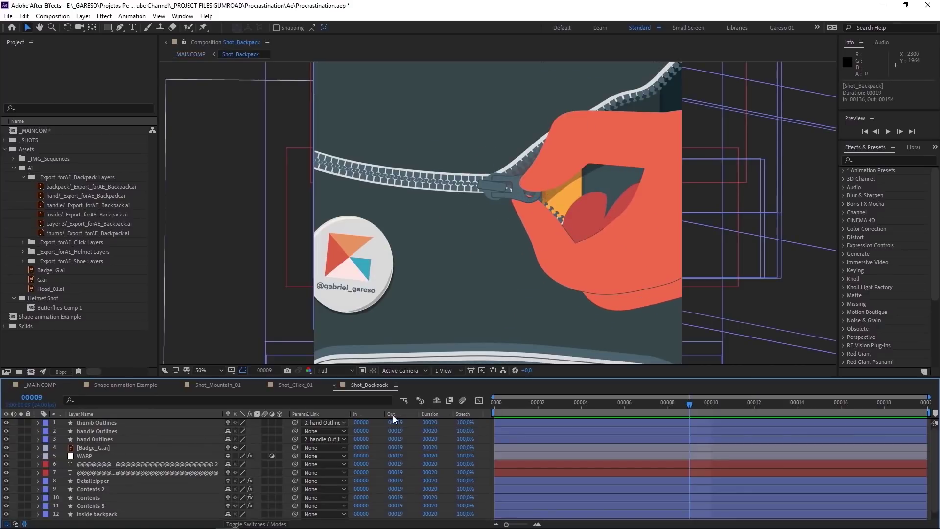
pyautogui.press(',')
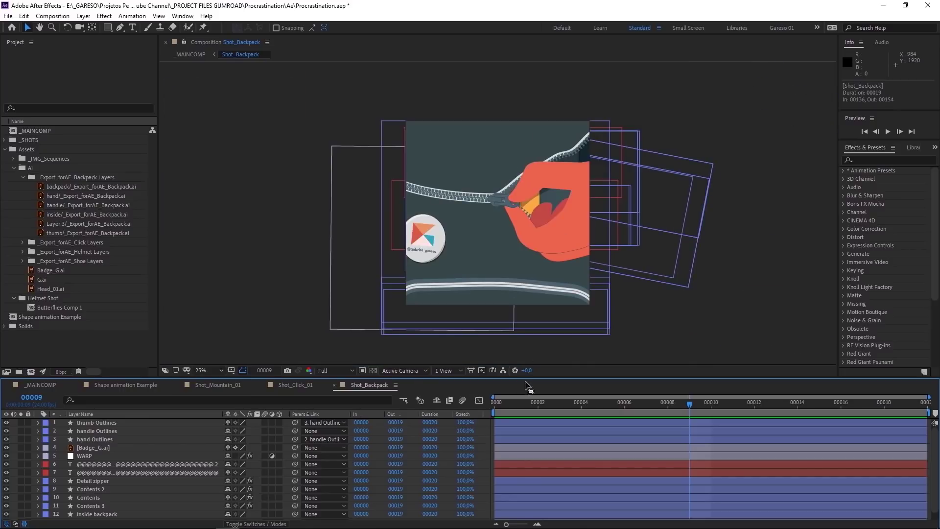
# Step: Scrub the zipper animation in Shot_Backpack and solo the two text layers that form the zipper teeth
pyautogui.moveTo(503, 403); pyautogui.dragTo(689, 403)
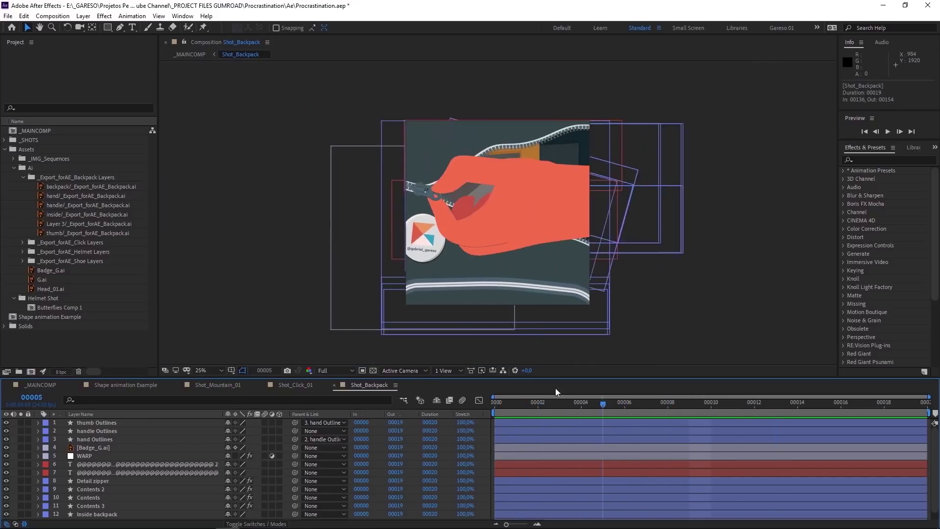
pyautogui.click(521, 403)
pyautogui.click(21, 464)
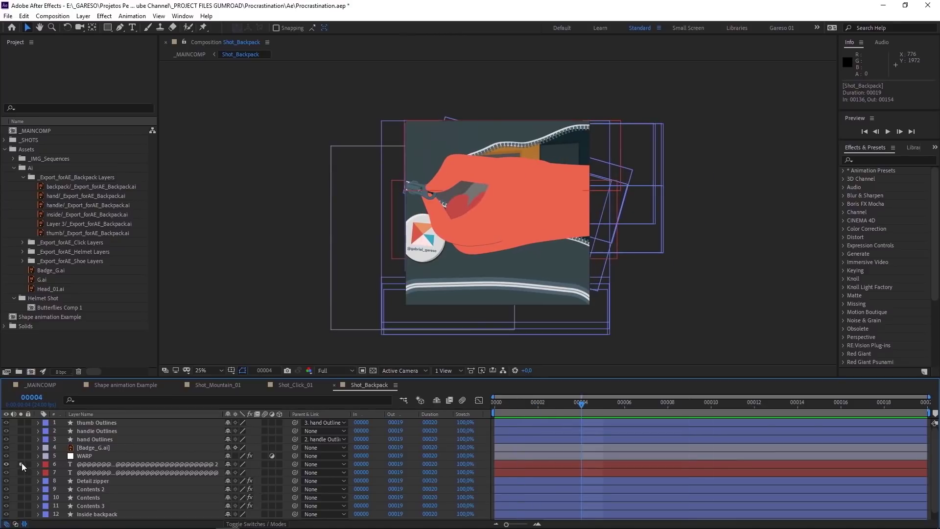
pyautogui.click(21, 473)
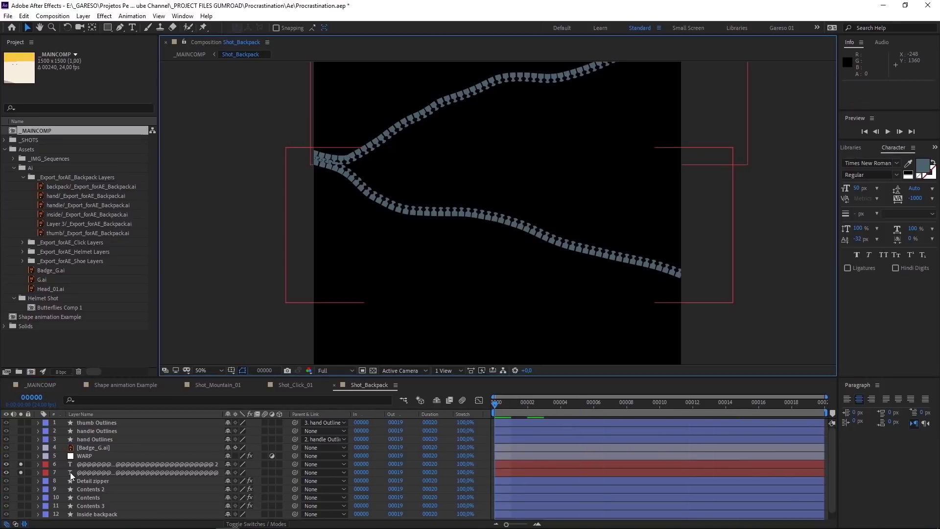
# Step: Try the Gill Sans MT font on the lower zipper text and delete a run of characters from its middle
pyautogui.doubleClick(69, 472)
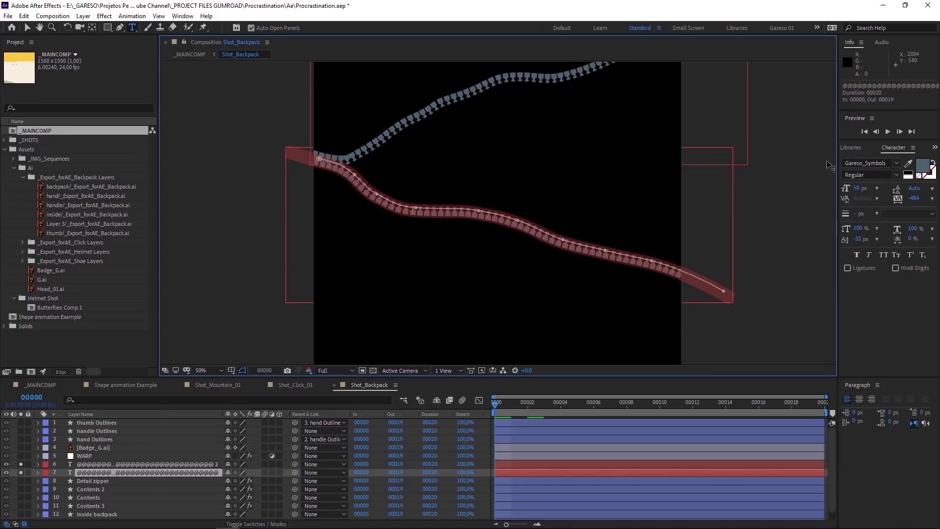
pyautogui.click(897, 163)
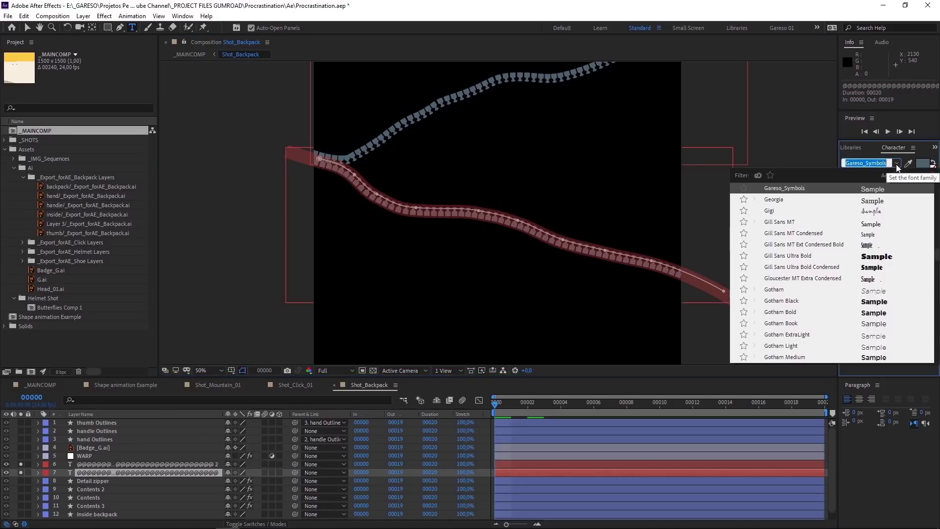
pyautogui.click(785, 224)
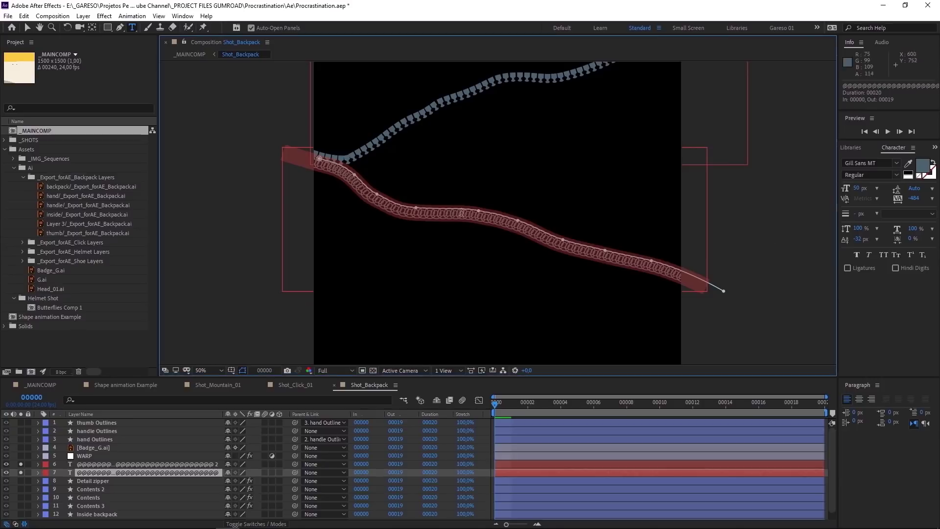
pyautogui.moveTo(413, 211); pyautogui.dragTo(523, 227)
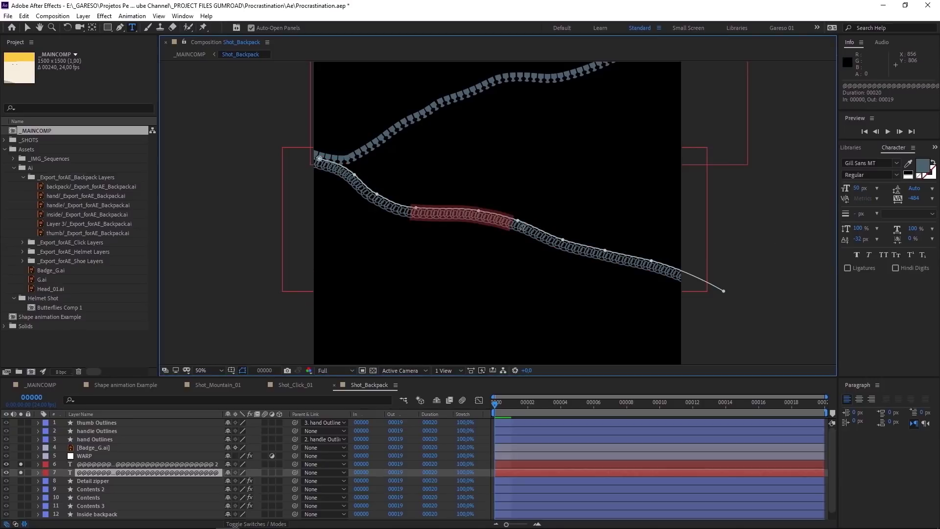
pyautogui.press('BackSpace')
# Step: Try a tracking of 0 on all of the lower zipper text, and undo the text edits
pyautogui.hotkey('ctrl', 'a')
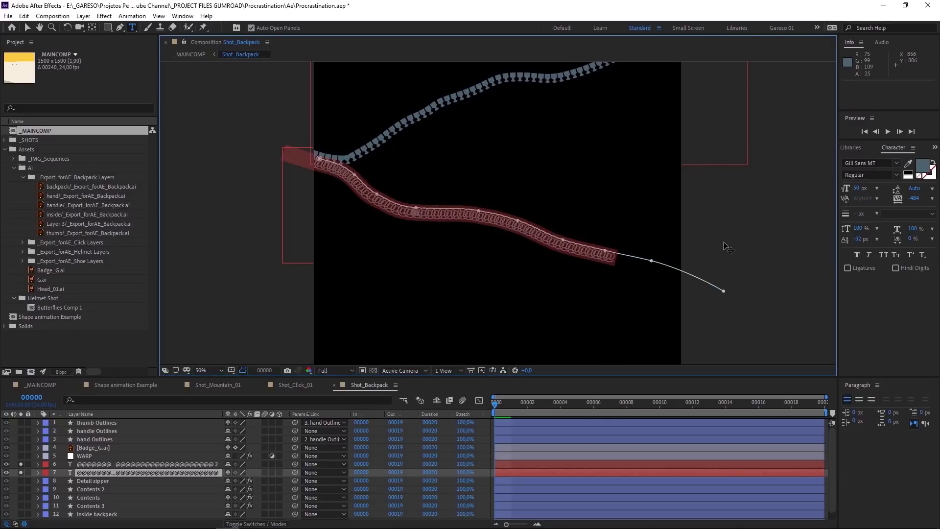
pyautogui.click(914, 199)
pyautogui.write('0')
pyautogui.press('Return')
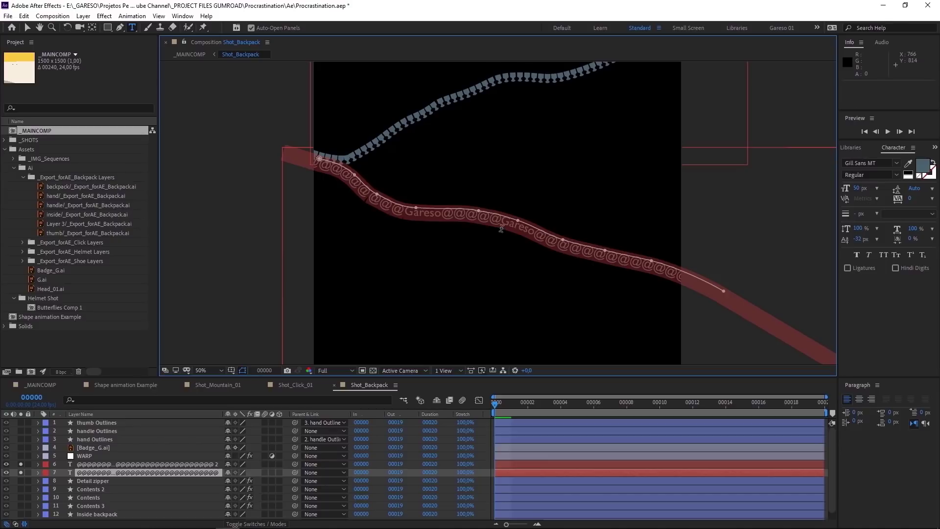
pyautogui.hotkey('ctrl', 'z')
pyautogui.press('v')
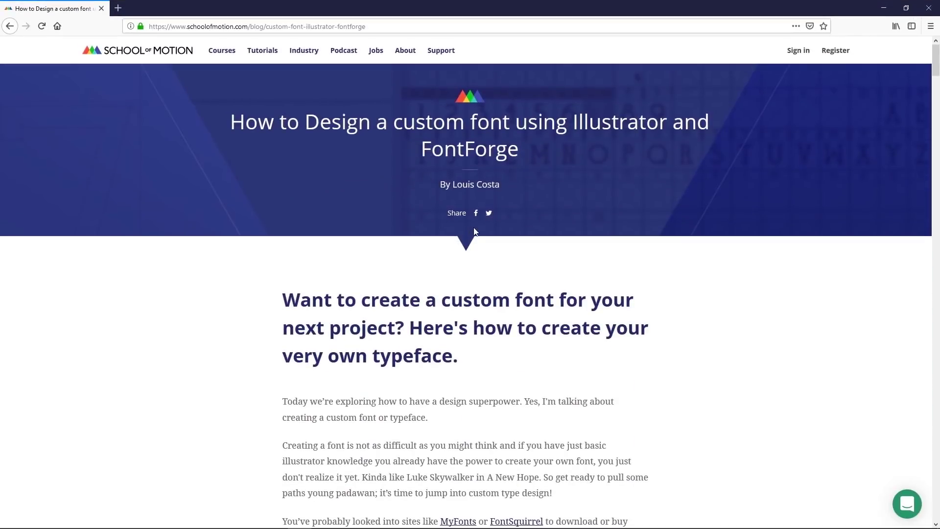
# Step: In the browser, skim the School of Motion article on designing a custom font with Illustrator and FontForge
pyautogui.scroll(-20, 924, 123)
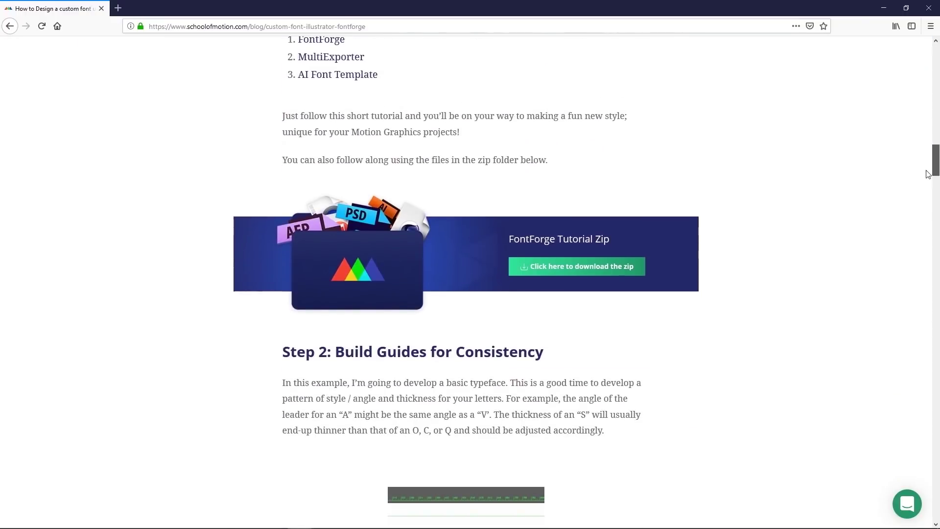
pyautogui.scroll(-15, 929, 176)
pyautogui.moveTo(918, 225); pyautogui.dragTo(936, 456)
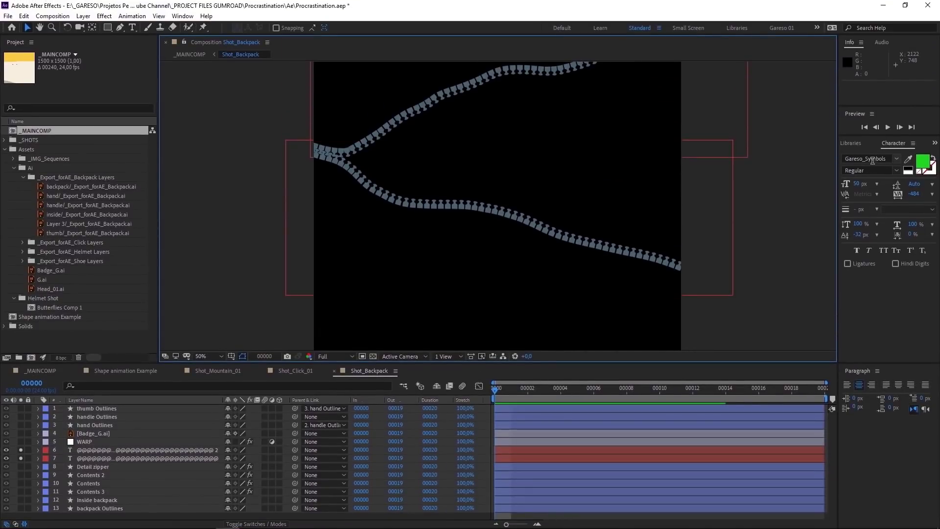
# Step: Back in After Effects, choose the Gareso_Symbols font family
pyautogui.click(892, 158)
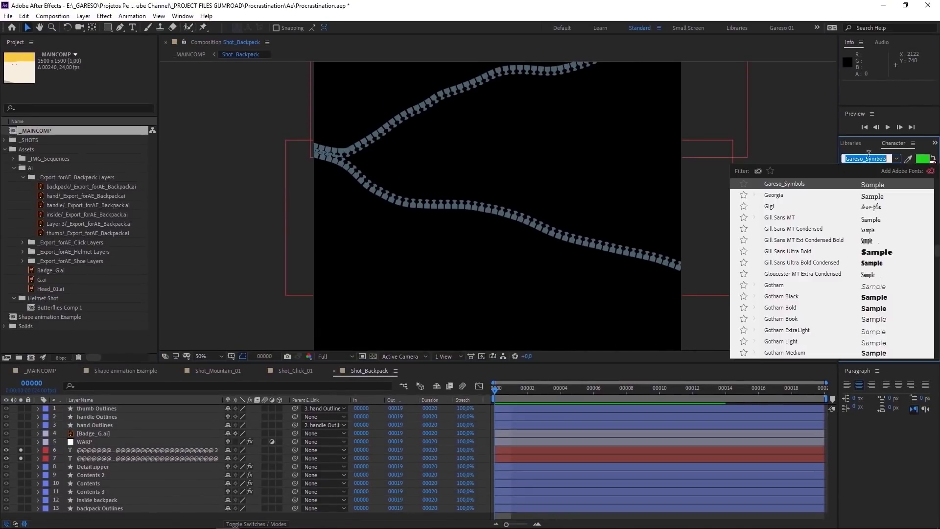
pyautogui.click(775, 185)
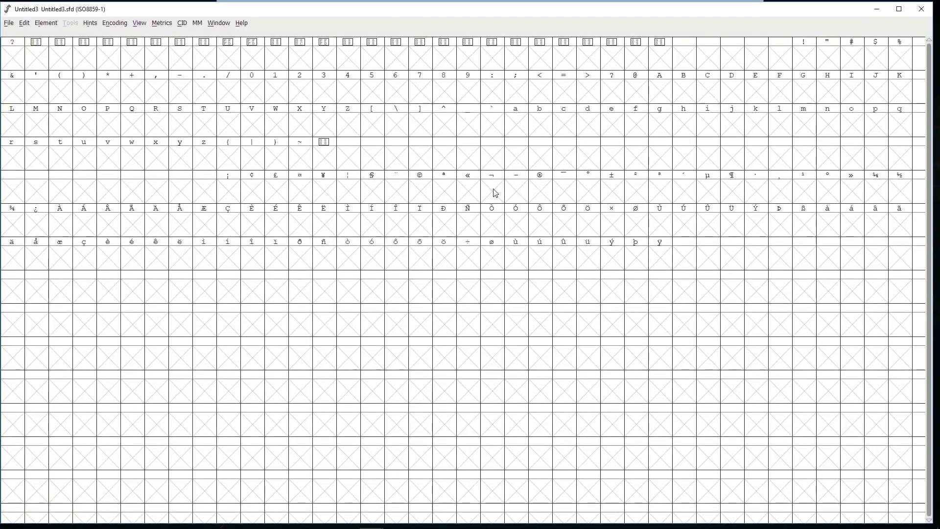
# Step: In FontForge, open the lowercase c glyph for editing and import the zipper-tooth shape into it
pyautogui.click(565, 127)
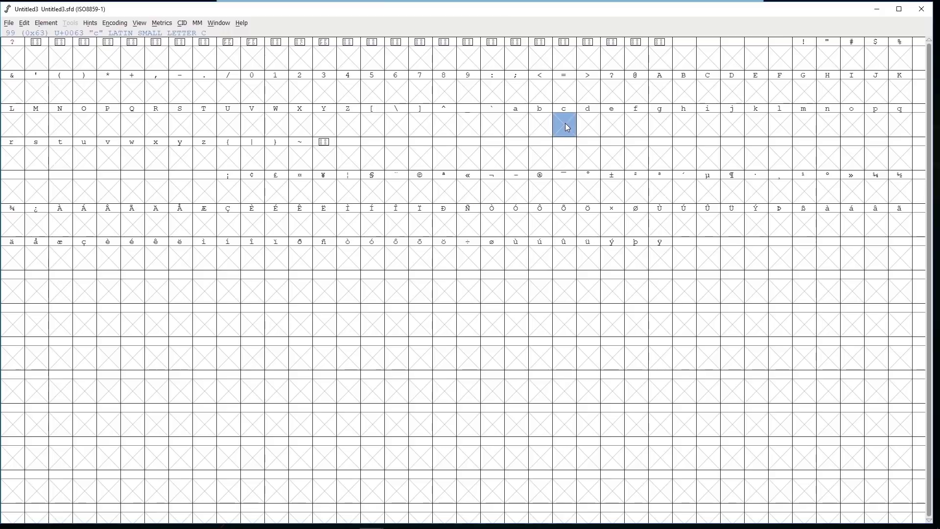
pyautogui.doubleClick(565, 125)
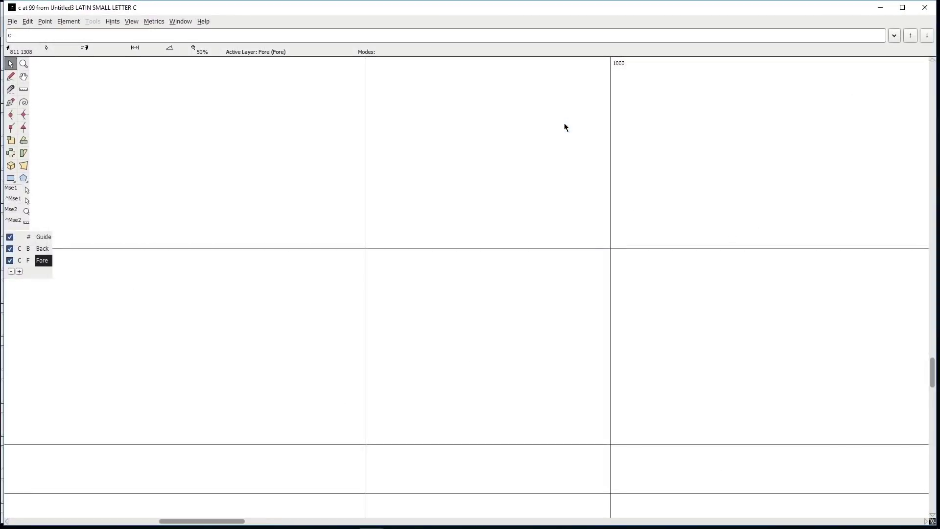
pyautogui.hotkey('alt', 'f')
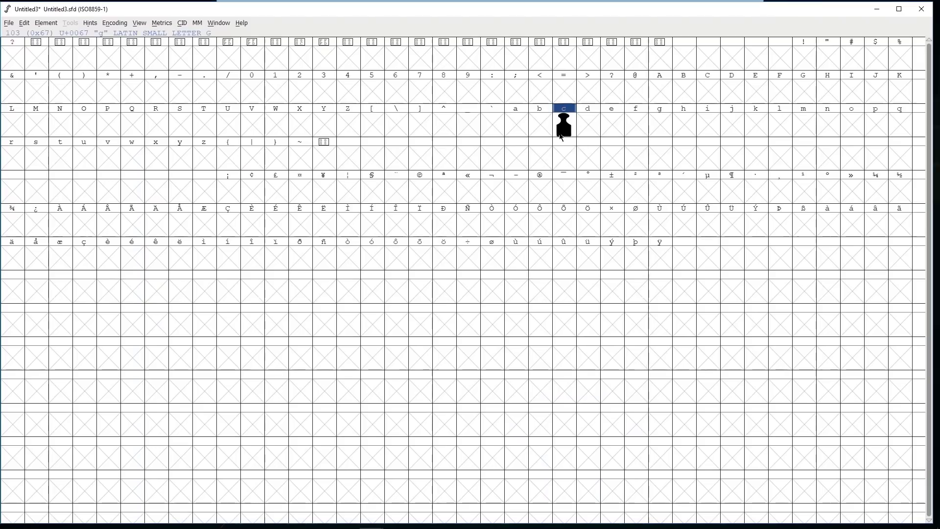
# Step: Open the font's information and name the font Gareso_Symbols
pyautogui.click(52, 24)
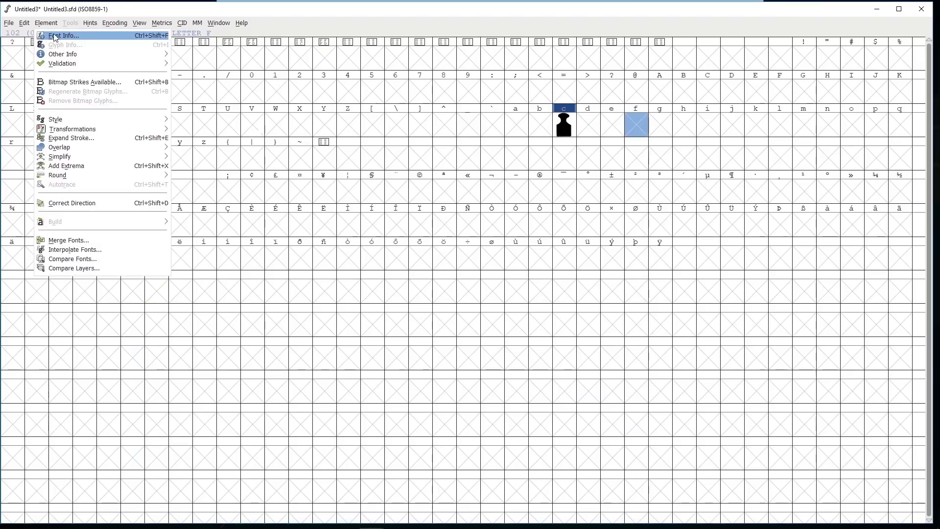
pyautogui.click(56, 39)
pyautogui.write('Gareso_Symbols')
pyautogui.press('Return')
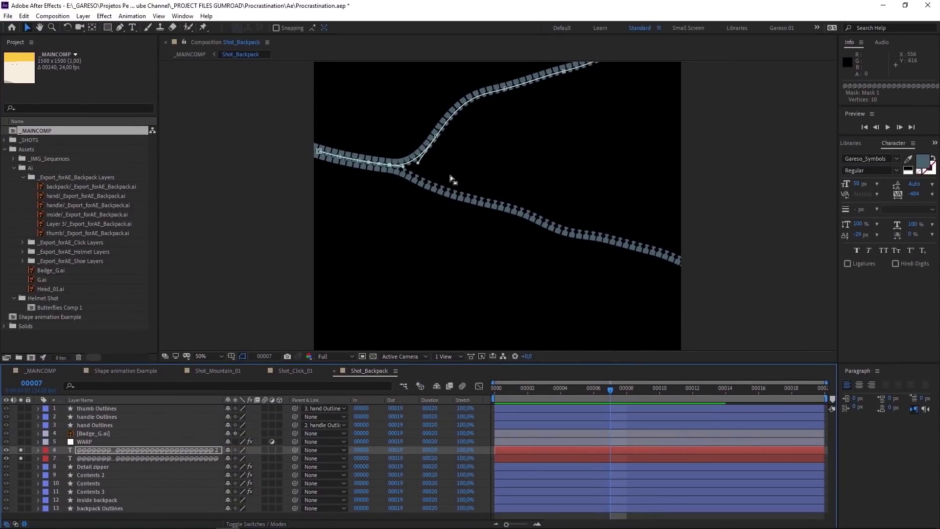
# Step: In After Effects, reveal the Mask Path keyframes of the upper zipper text's Mask 1 and go to frame 2
pyautogui.click(38, 451)
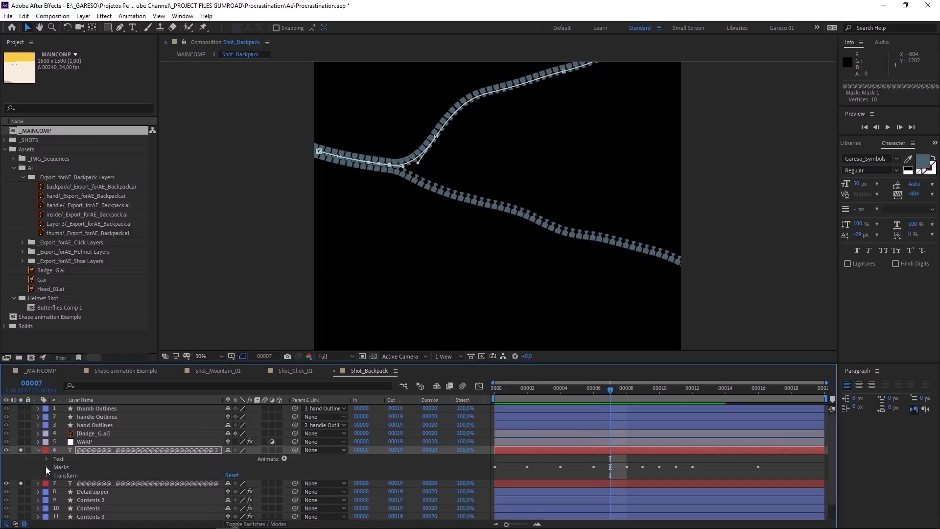
pyautogui.click(47, 467)
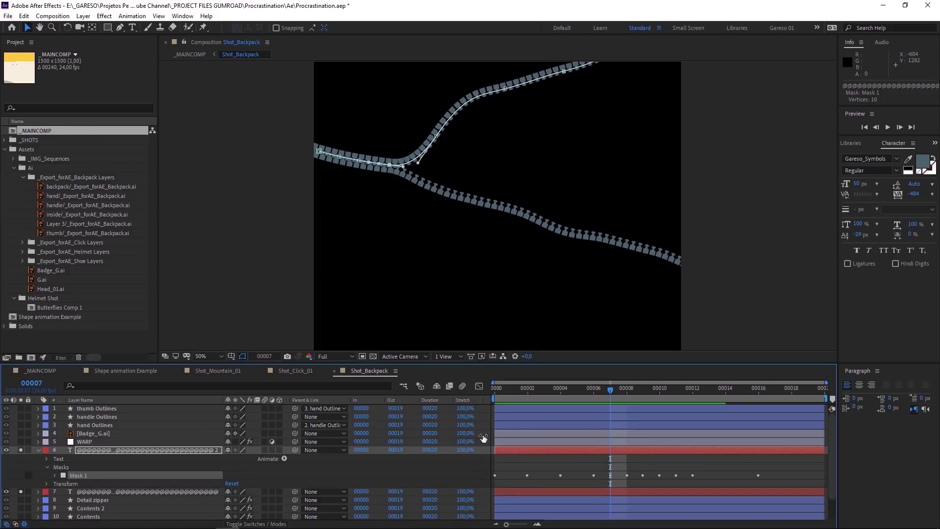
pyautogui.press('u')
pyautogui.click(524, 390)
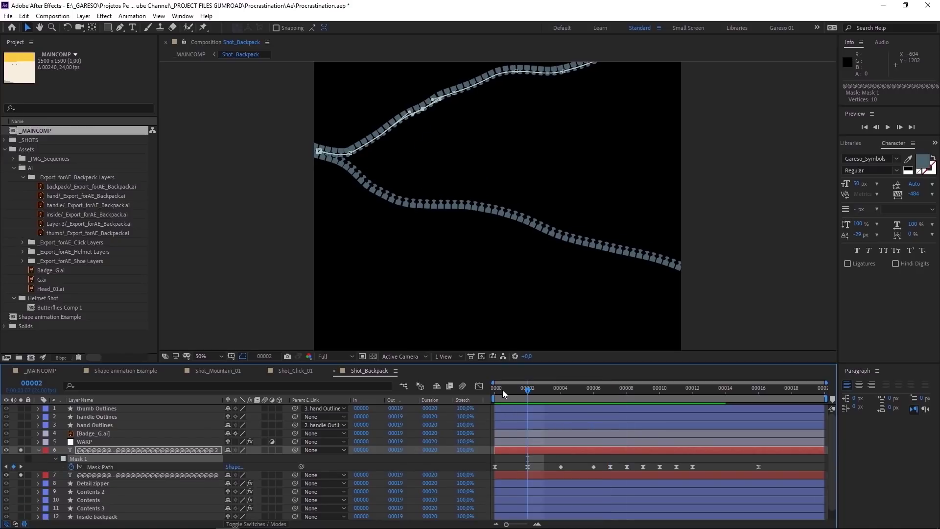
# Step: Check the zipper path animation up to frame 12, then unsolo both zipper text layers to play through the full backpack shot
pyautogui.moveTo(527, 386); pyautogui.dragTo(701, 390)
pyautogui.click(21, 449)
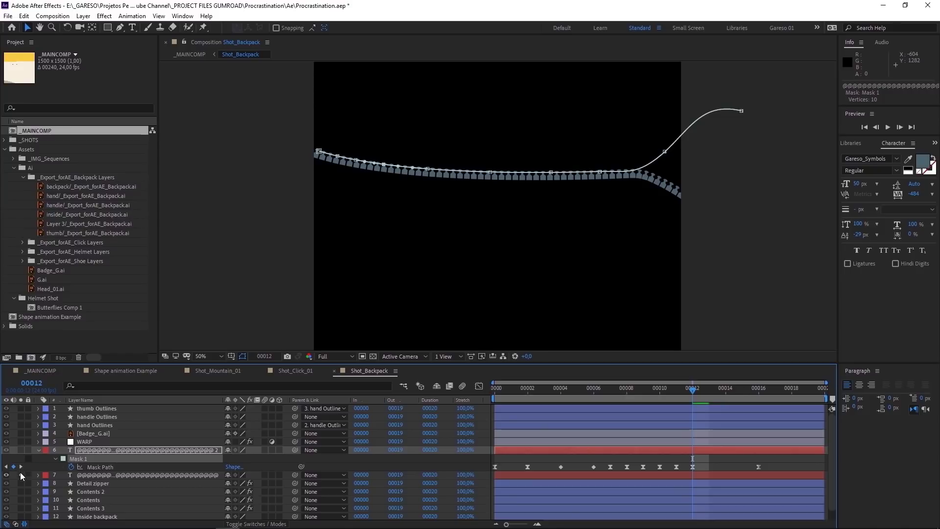
pyautogui.click(21, 475)
pyautogui.moveTo(511, 392); pyautogui.dragTo(624, 386)
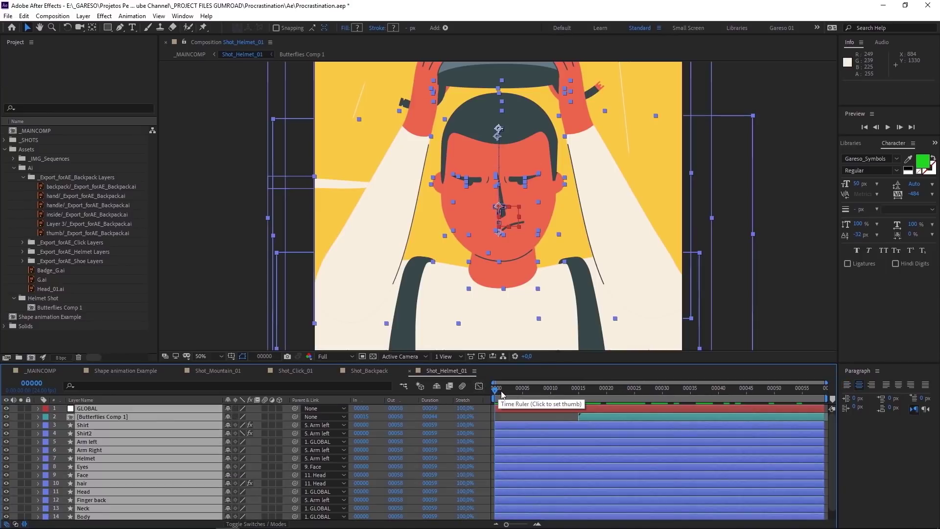
# Step: Scrub through the Shot_Helmet_01 animation and the butterflies' flight in Butterflies Comp 1 up to frame 32
pyautogui.moveTo(502, 394); pyautogui.dragTo(765, 391)
pyautogui.press(',')
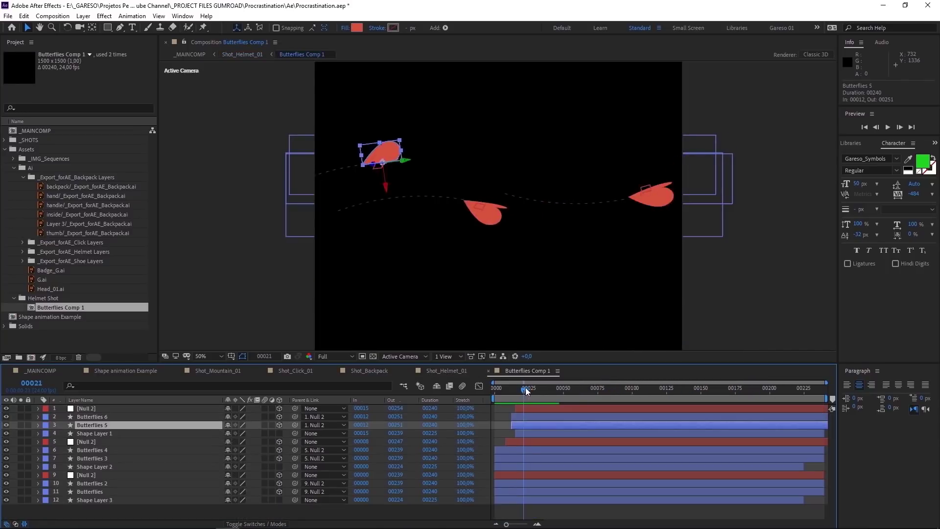
pyautogui.moveTo(526, 390); pyautogui.dragTo(538, 392)
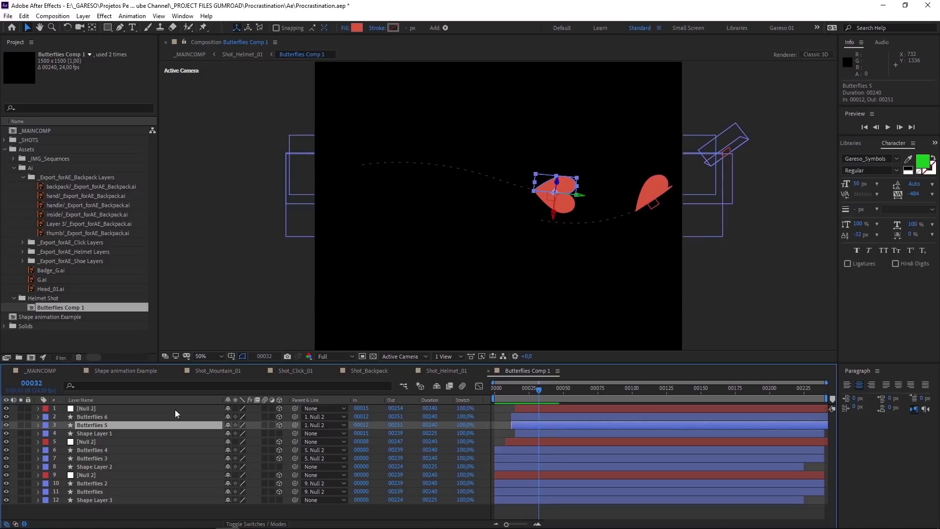
# Step: Reveal the Orientation expression of the Butterflies 5 layer and try out a different orientation value
pyautogui.press('u')
pyautogui.press('e')
pyautogui.press('e')
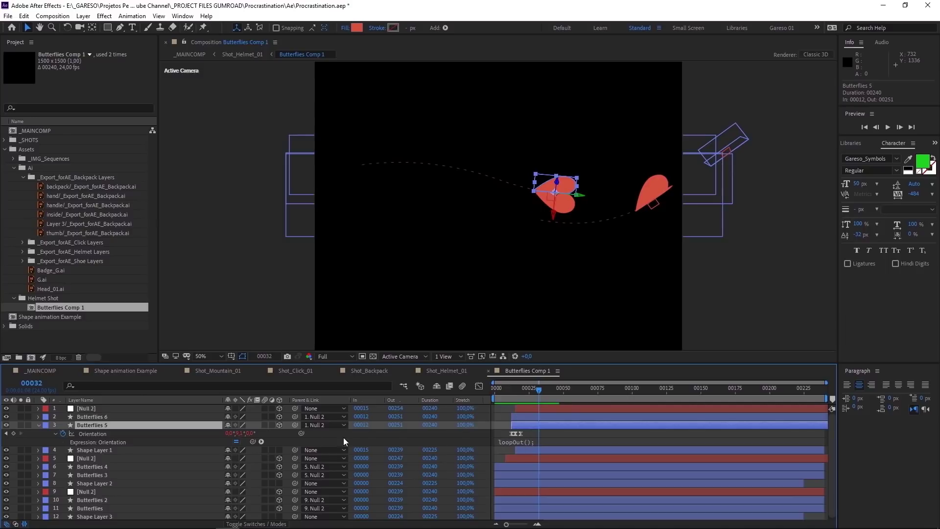
pyautogui.moveTo(239, 433); pyautogui.dragTo(182, 430)
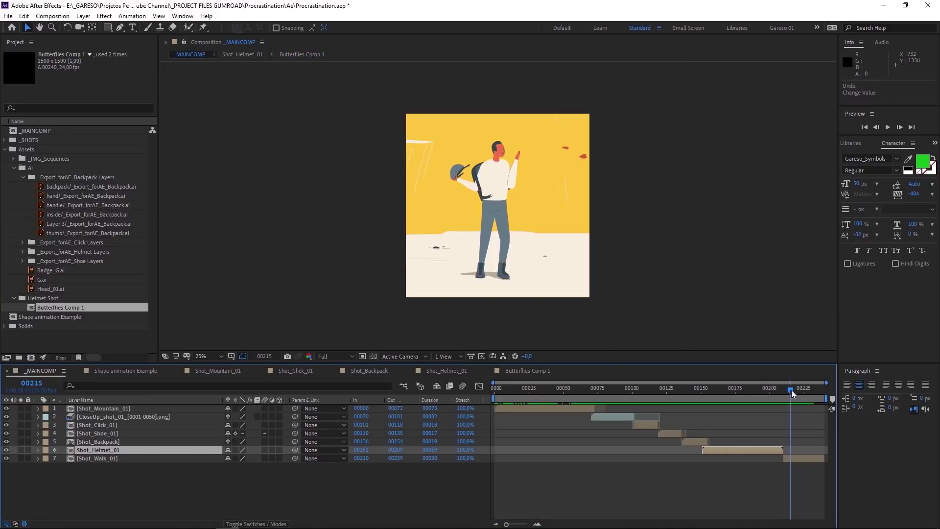
# Step: Review the walk shot in _MAINCOMP and in Shot_Walk_01, where Butterflies Comp 1 is reused, advancing to frame 10
pyautogui.moveTo(791, 390)
pyautogui.mouseDown()
pyautogui.moveTo(815, 398)
pyautogui.moveTo(786, 401)
pyautogui.mouseUp()
pyautogui.click(157, 408)
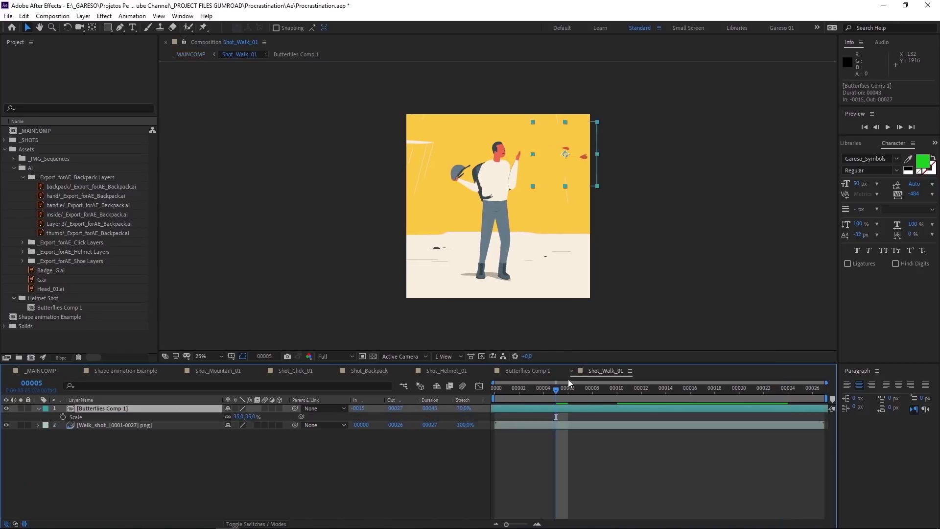
pyautogui.moveTo(568, 383); pyautogui.dragTo(629, 399)
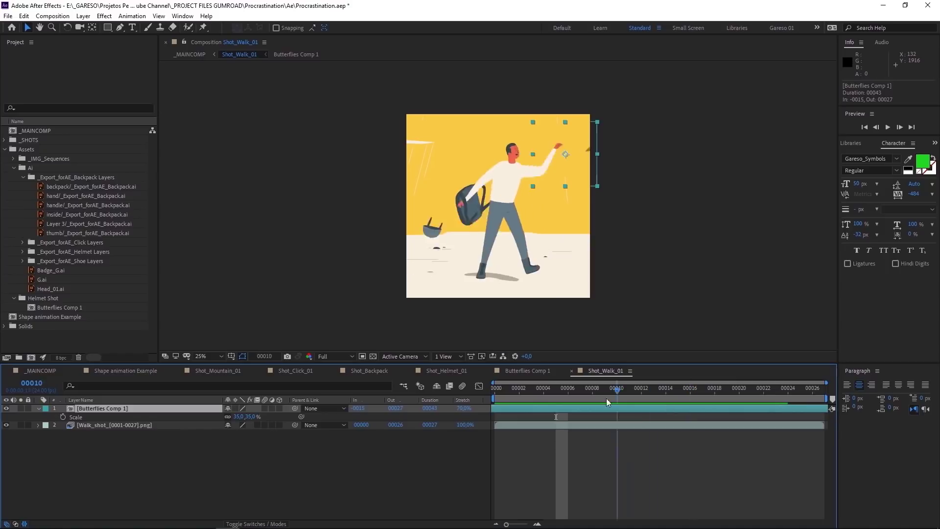